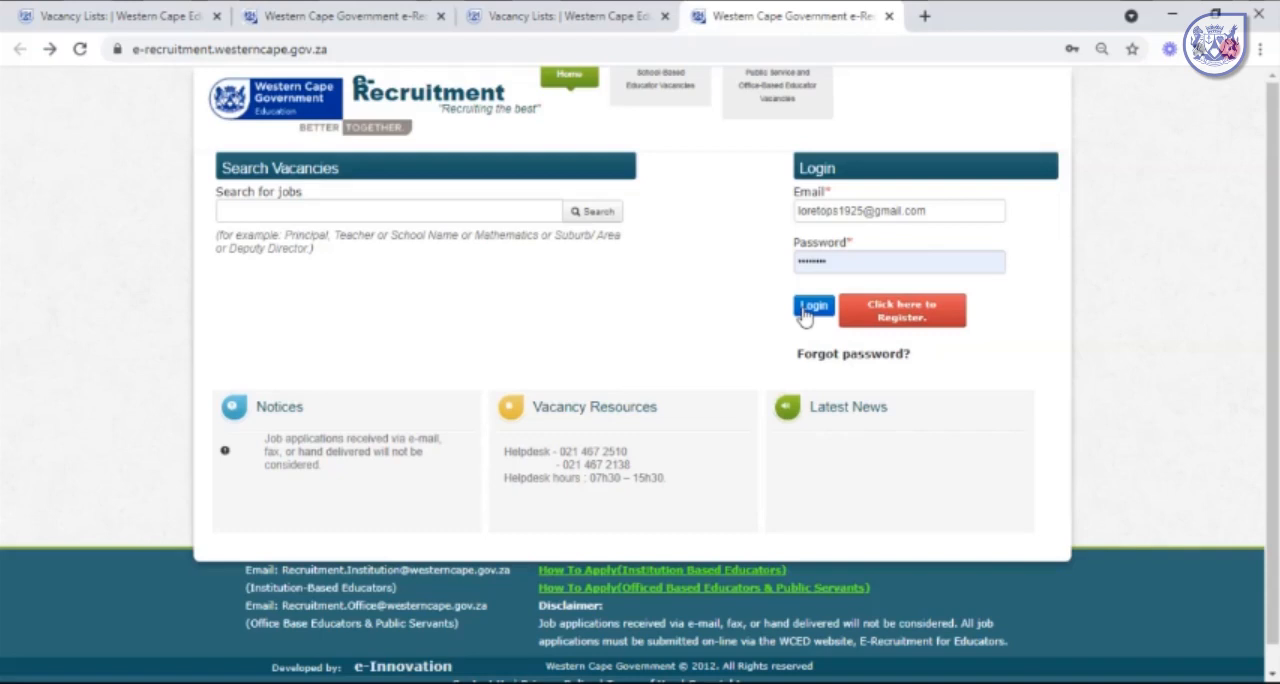
# Log in with the prefilled credentials and set the vacancy year to 2022, dismissing the department's notices.
pyautogui.click(812, 306)
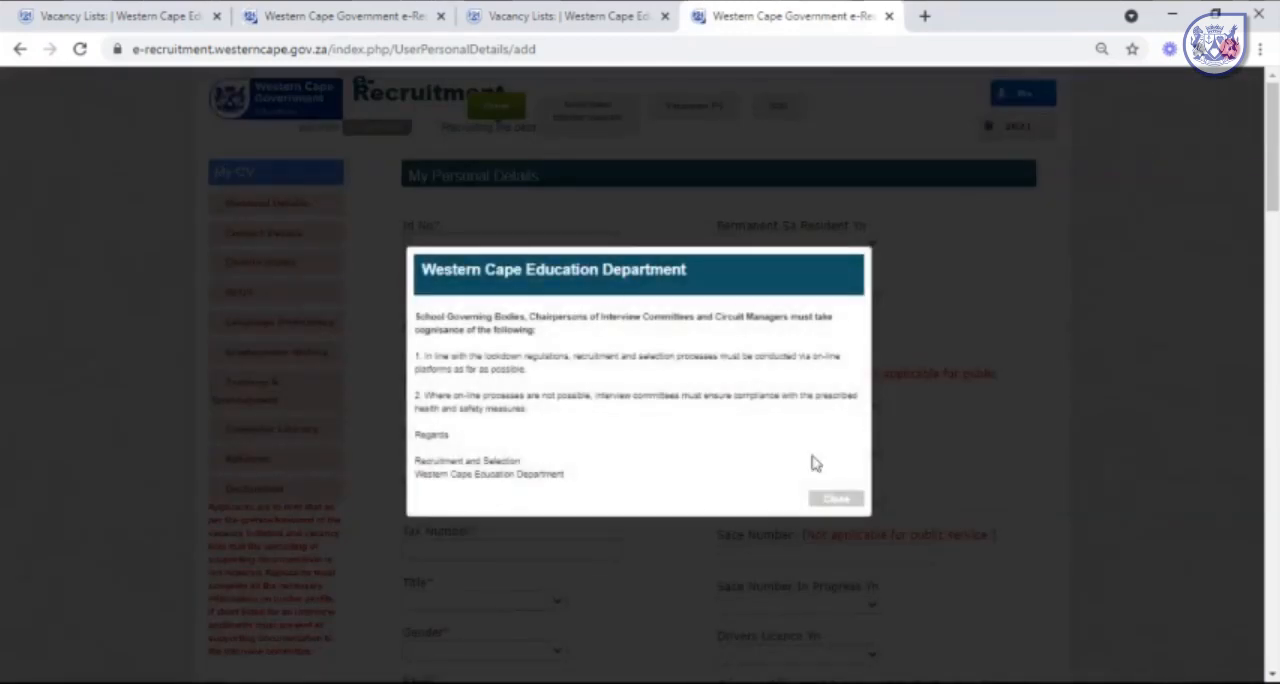
pyautogui.click(850, 504)
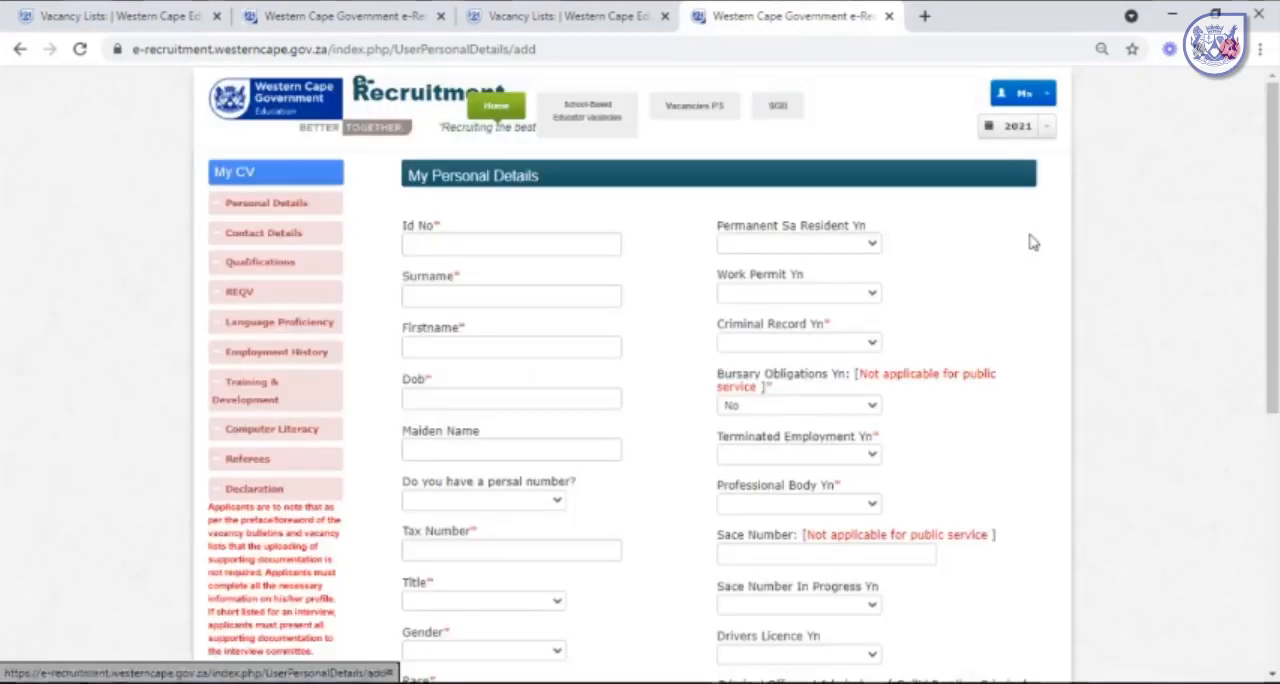
pyautogui.click(1050, 134)
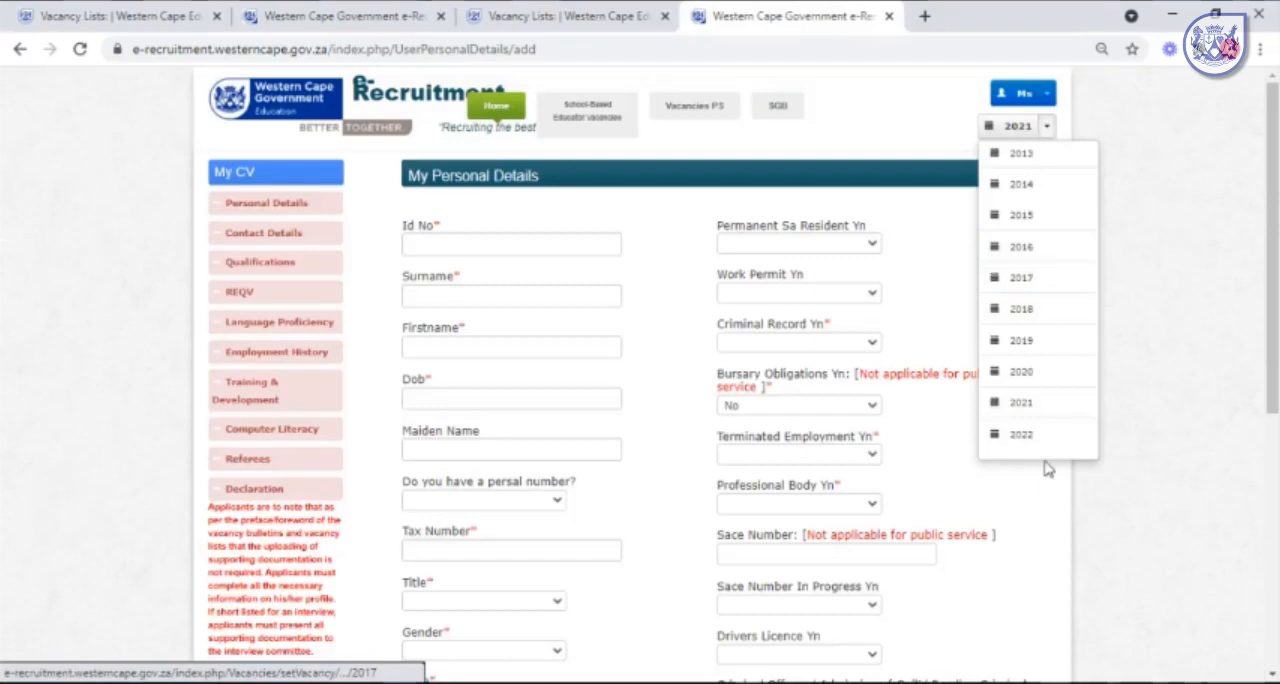
pyautogui.click(1021, 435)
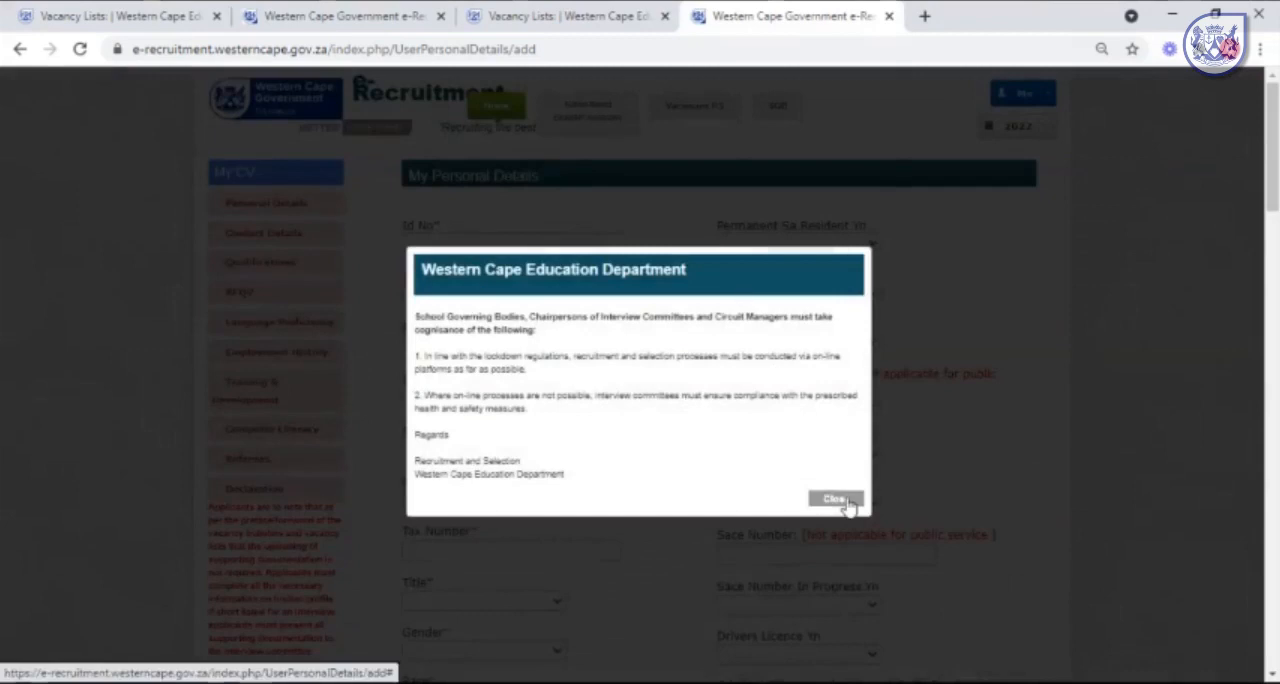
pyautogui.click(843, 503)
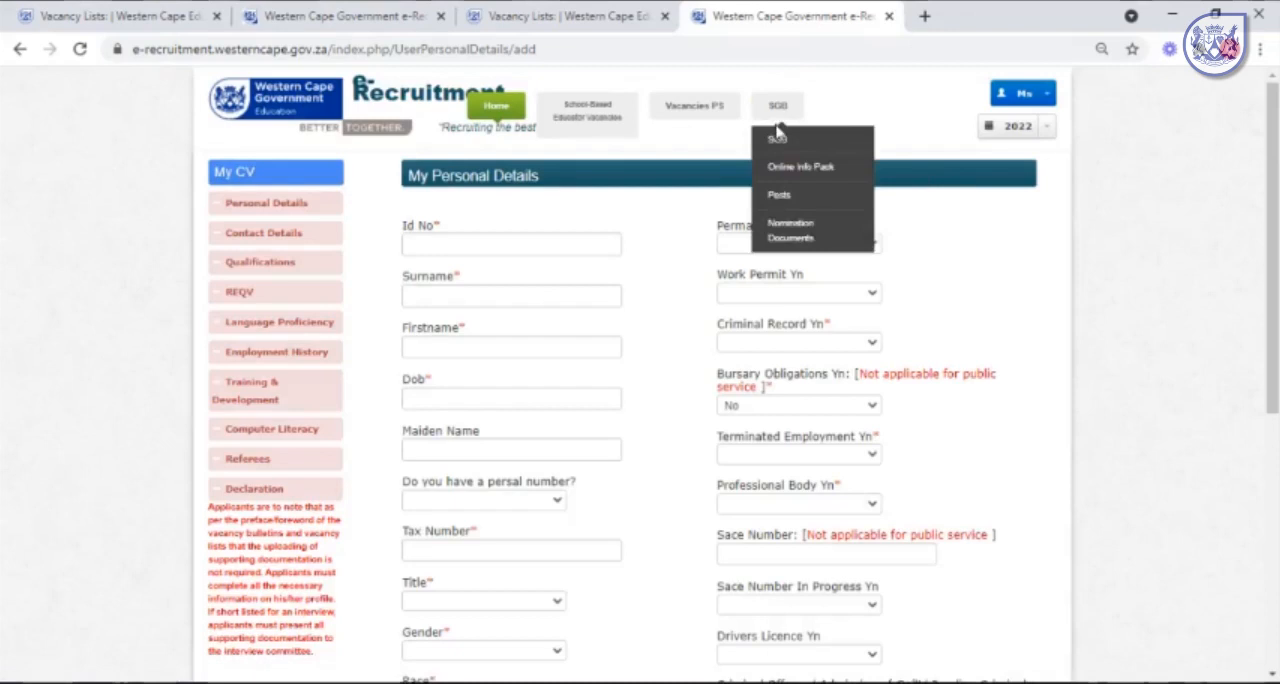
# From the SGB posts, request and save a new advert with vacancy reason Pending retirement and rank Deputy Principal.
pyautogui.moveTo(780, 120)
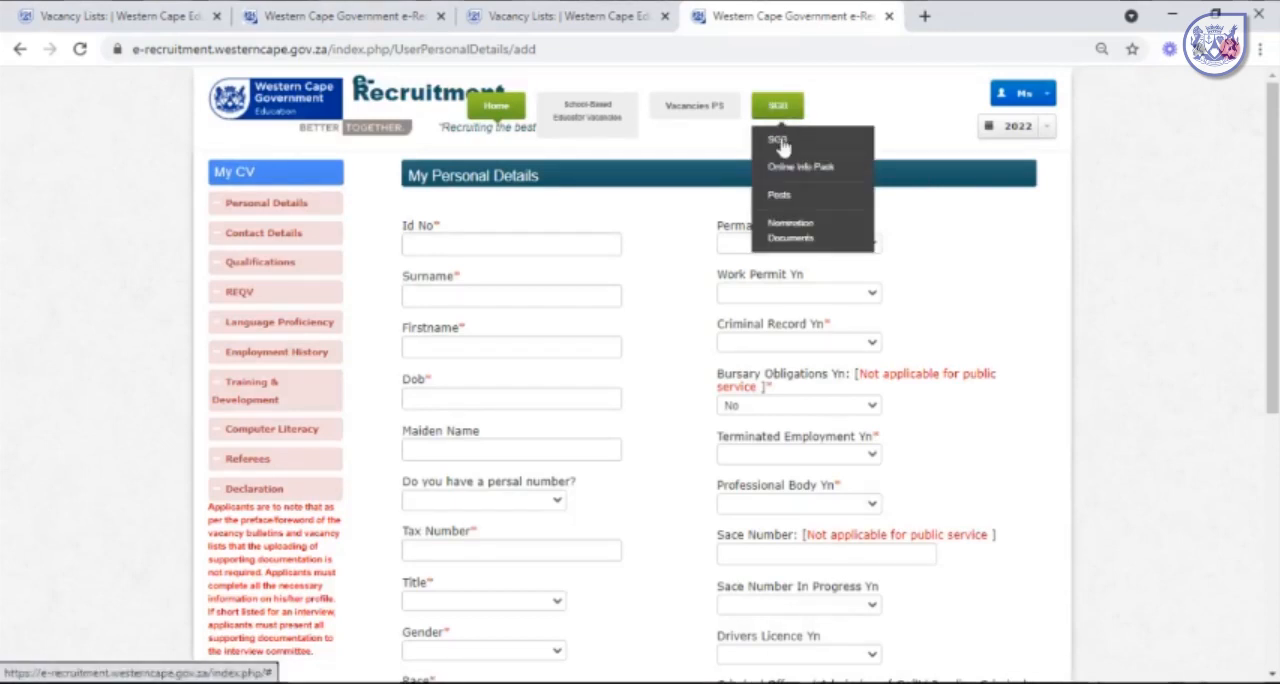
pyautogui.click(800, 196)
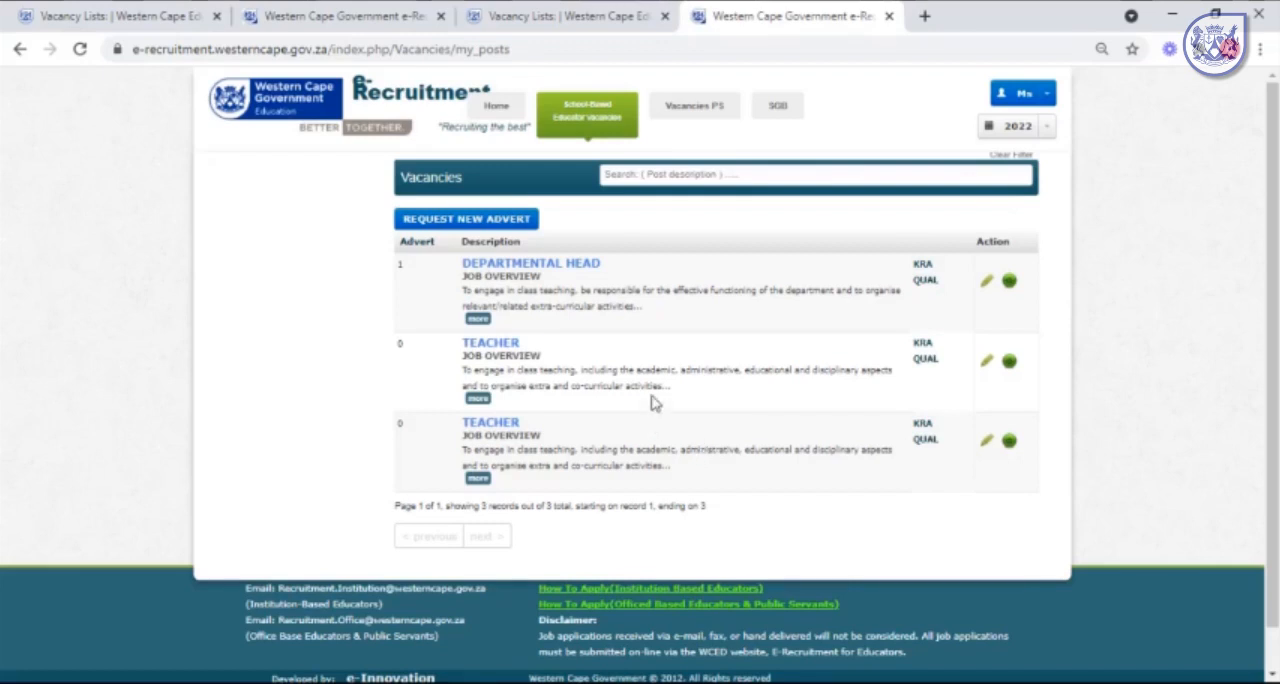
pyautogui.click(475, 229)
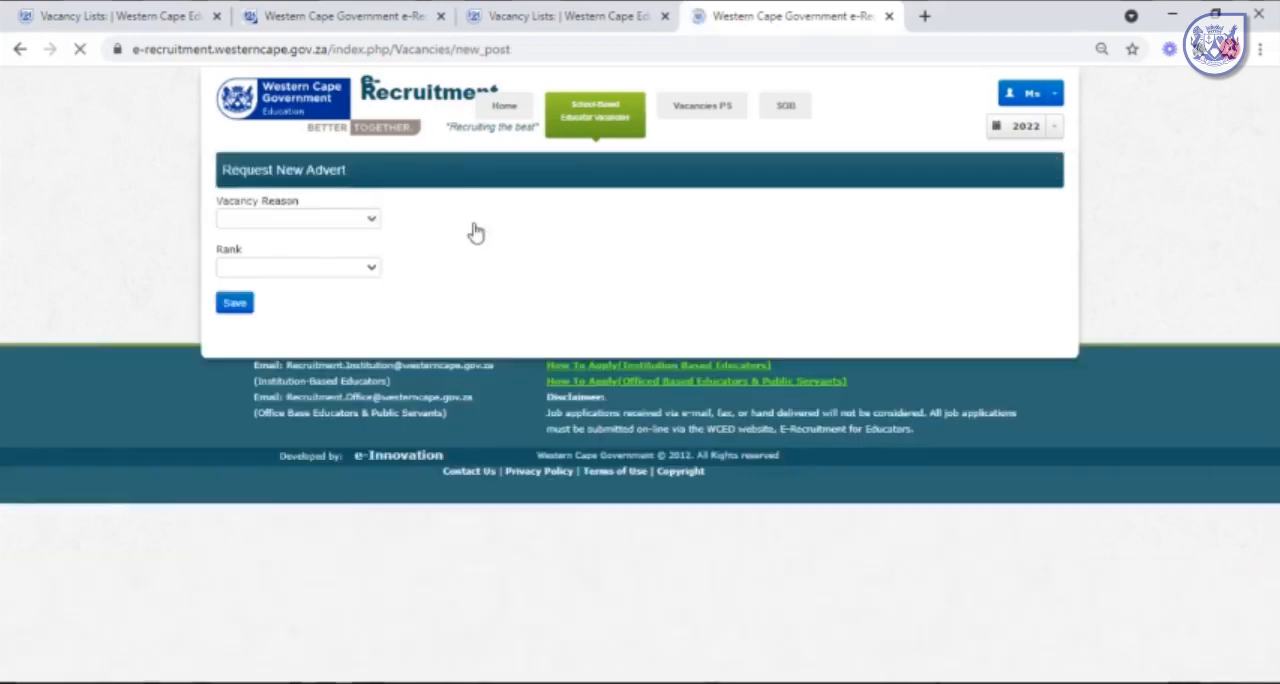
pyautogui.click(366, 224)
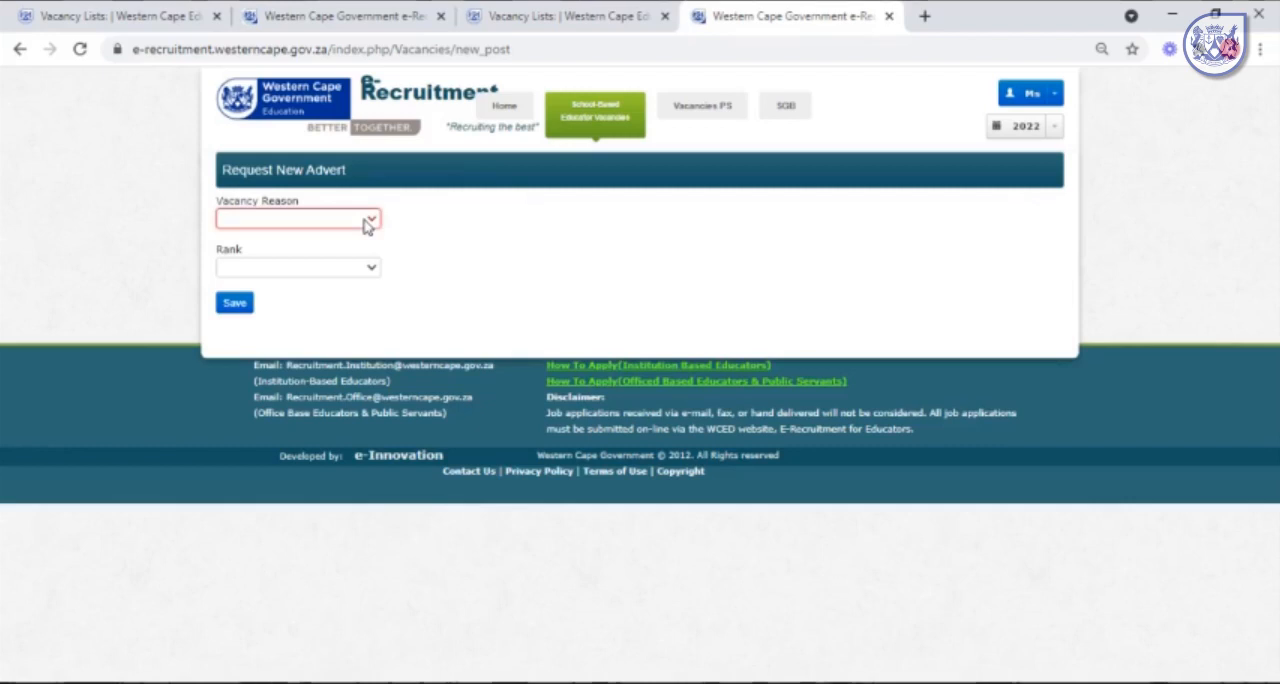
pyautogui.click(334, 268)
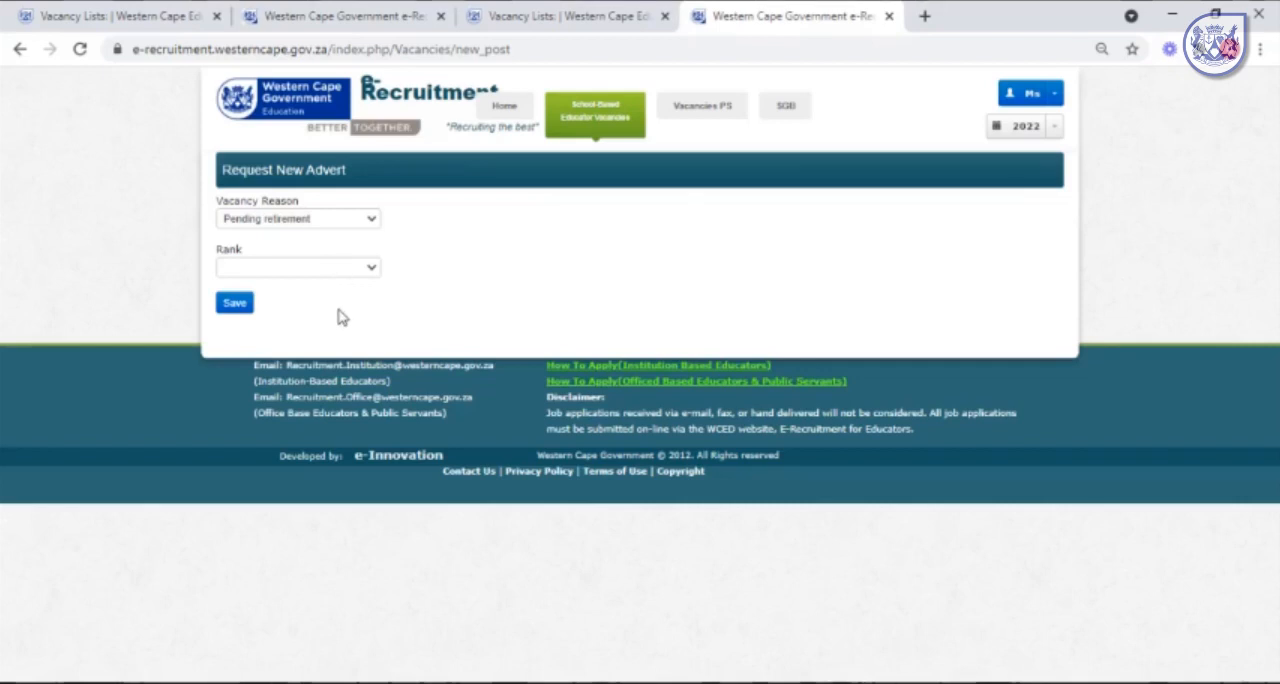
pyautogui.click(237, 309)
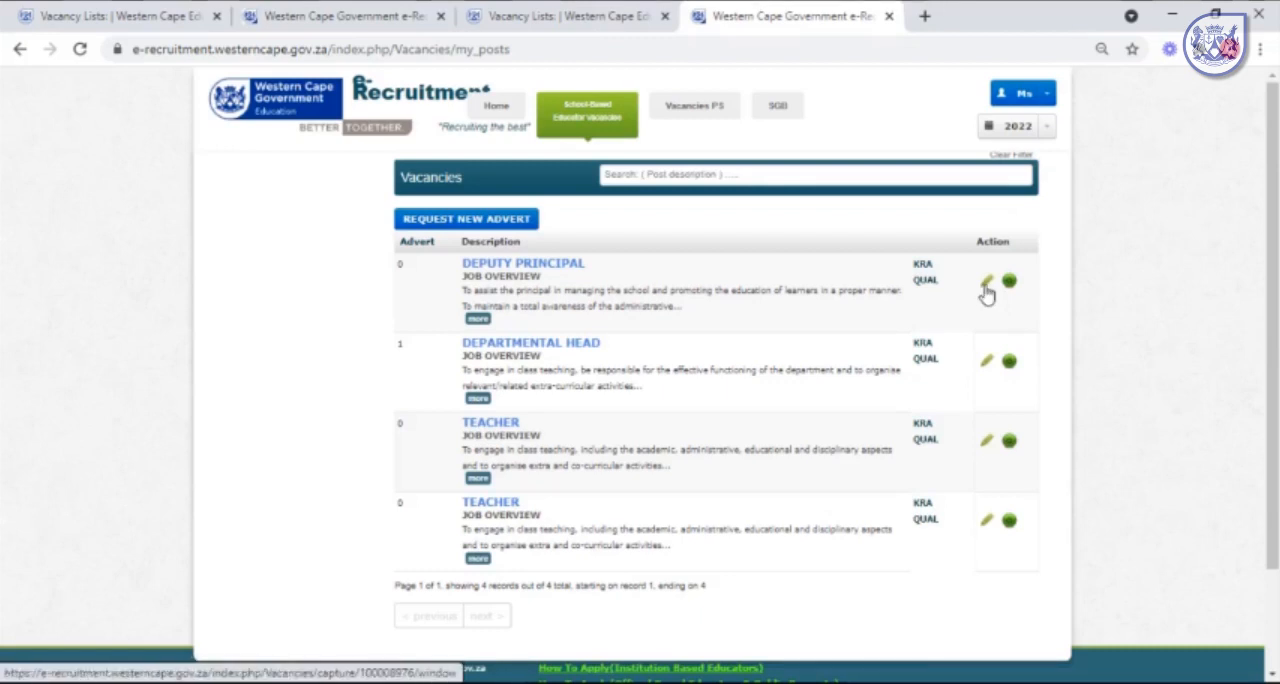
# Open the Deputy Principal advert for capture and save the declarations for the KRA and the Qualifications and Inherent Requirements.
pyautogui.click(985, 287)
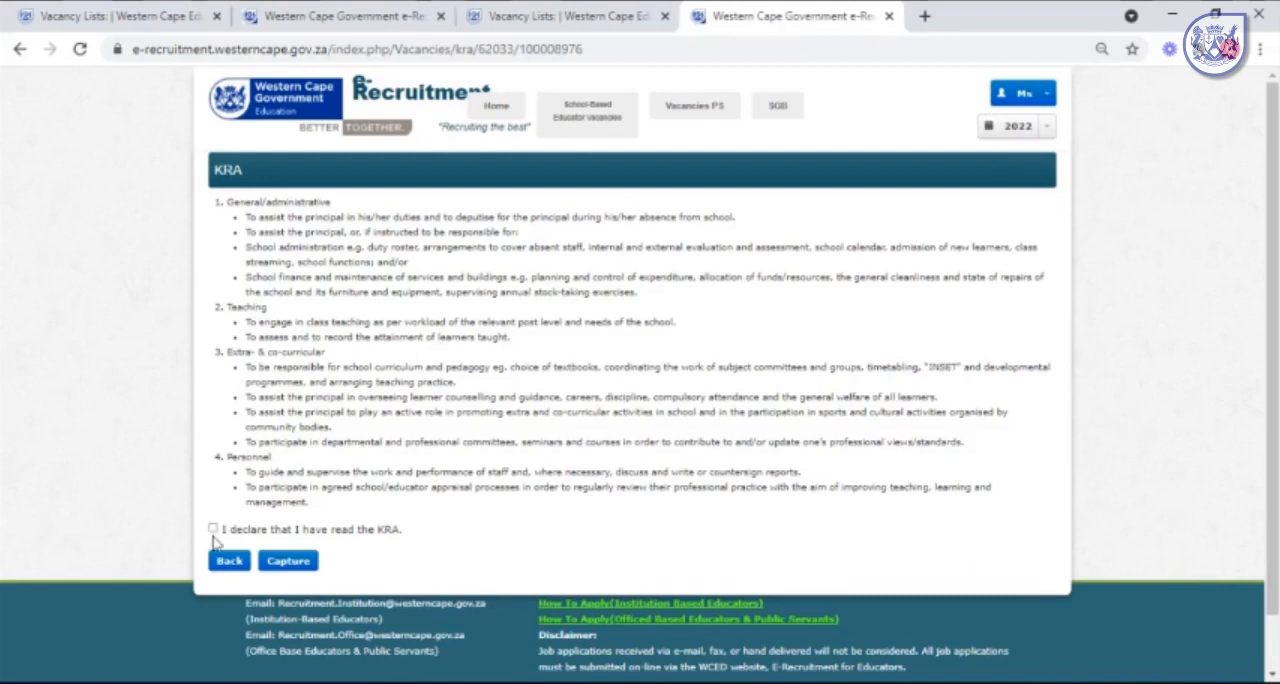
pyautogui.click(216, 533)
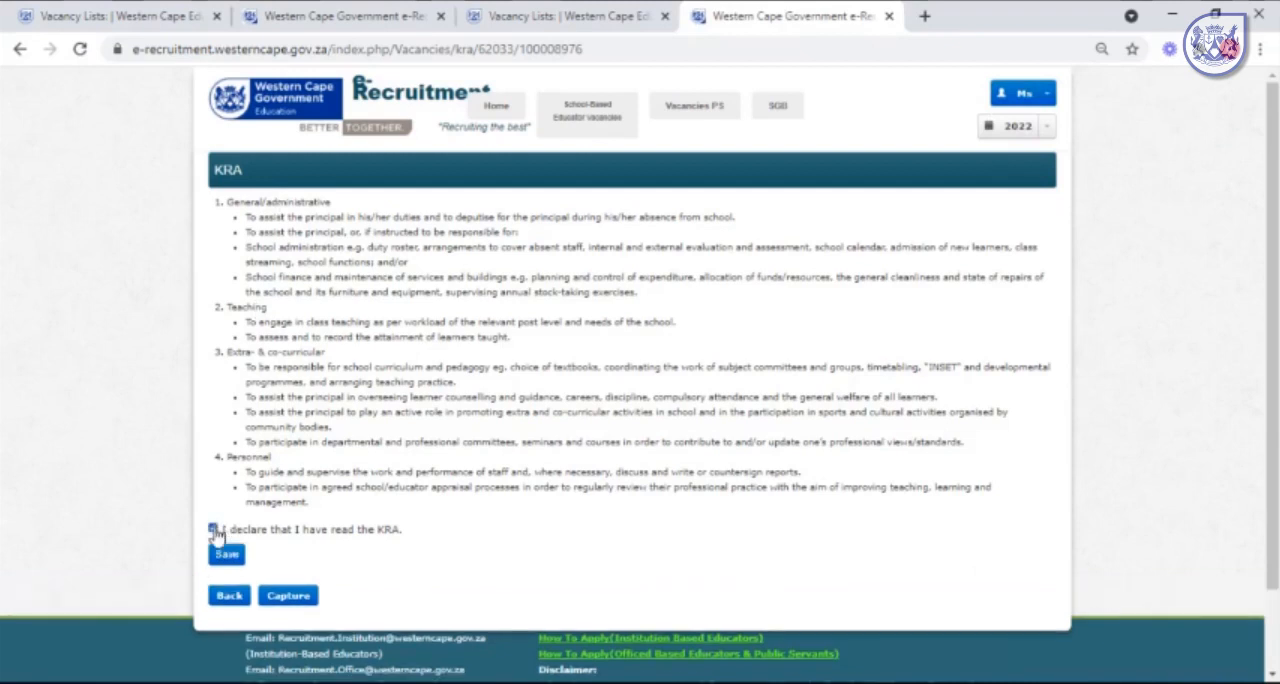
pyautogui.click(228, 556)
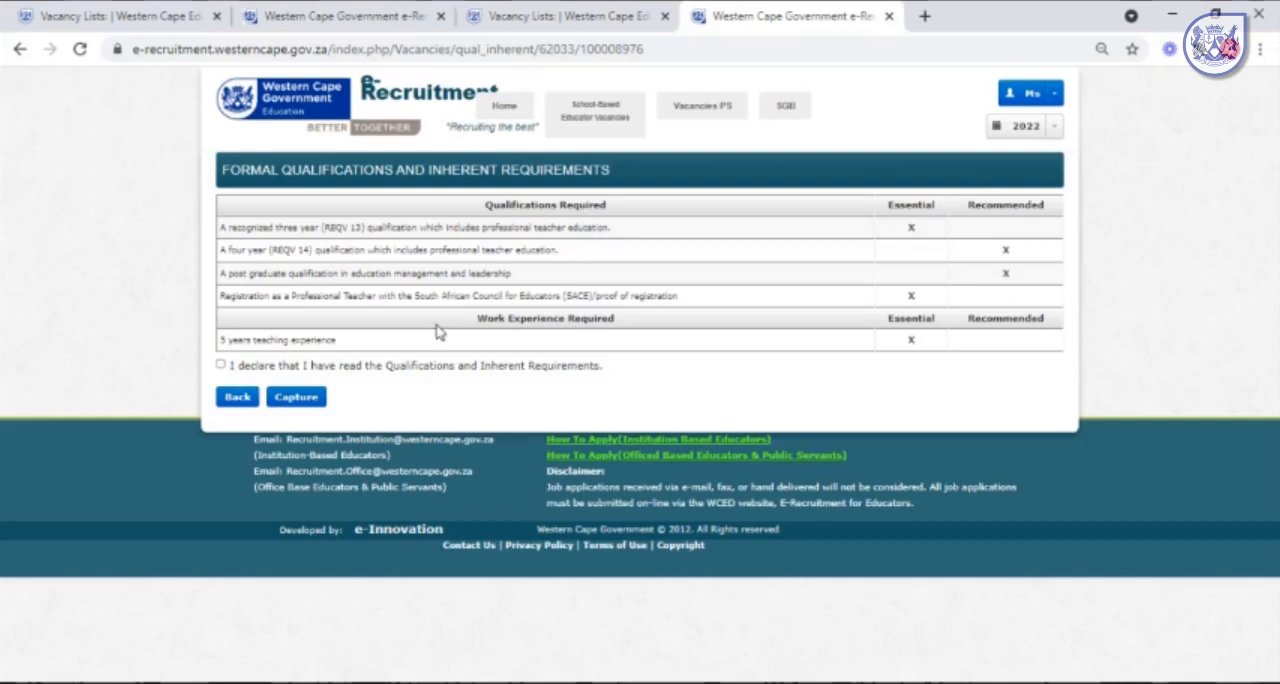
pyautogui.click(221, 366)
pyautogui.click(233, 392)
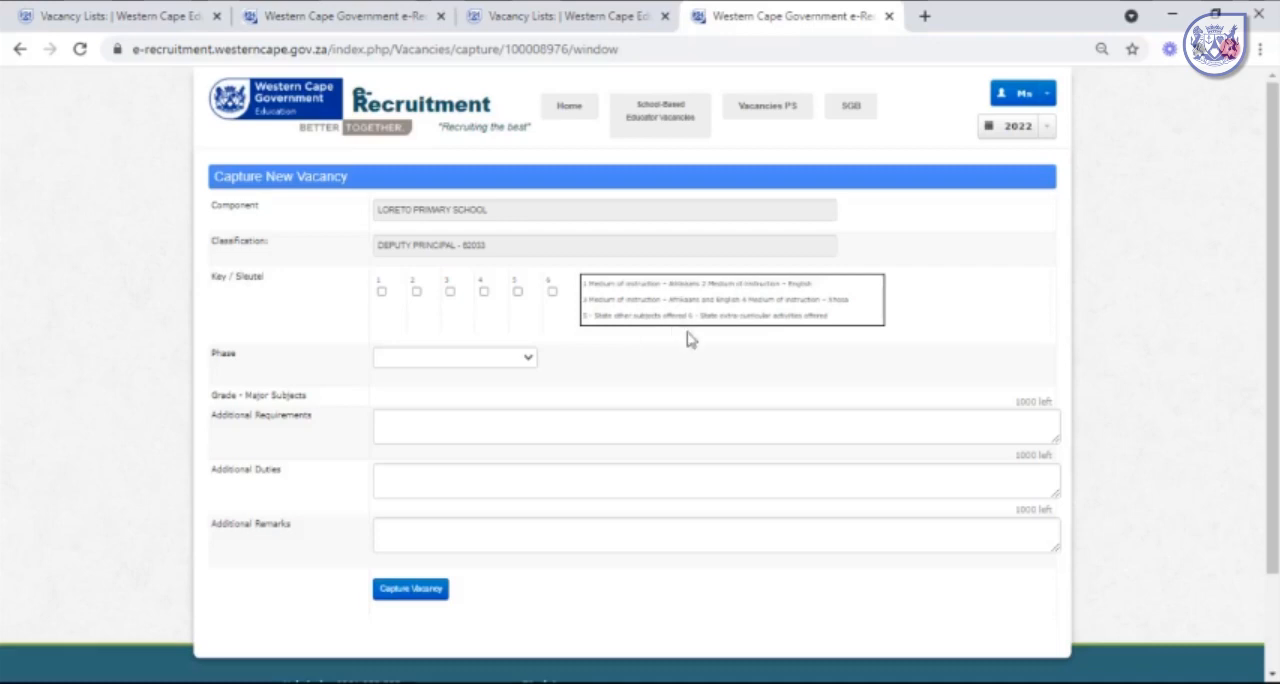
# Select keys 3 (Afrikaans and English instruction) and 6 (extra-curricular activities) for the Deputy Principal vacancy.
pyautogui.click(450, 292)
pyautogui.click(450, 292)
pyautogui.click(551, 302)
# Set the phase to Intermediate and/or Senior Phase and add Natural Sciences and Technology and Creative Arts as major subjects.
pyautogui.click(422, 403)
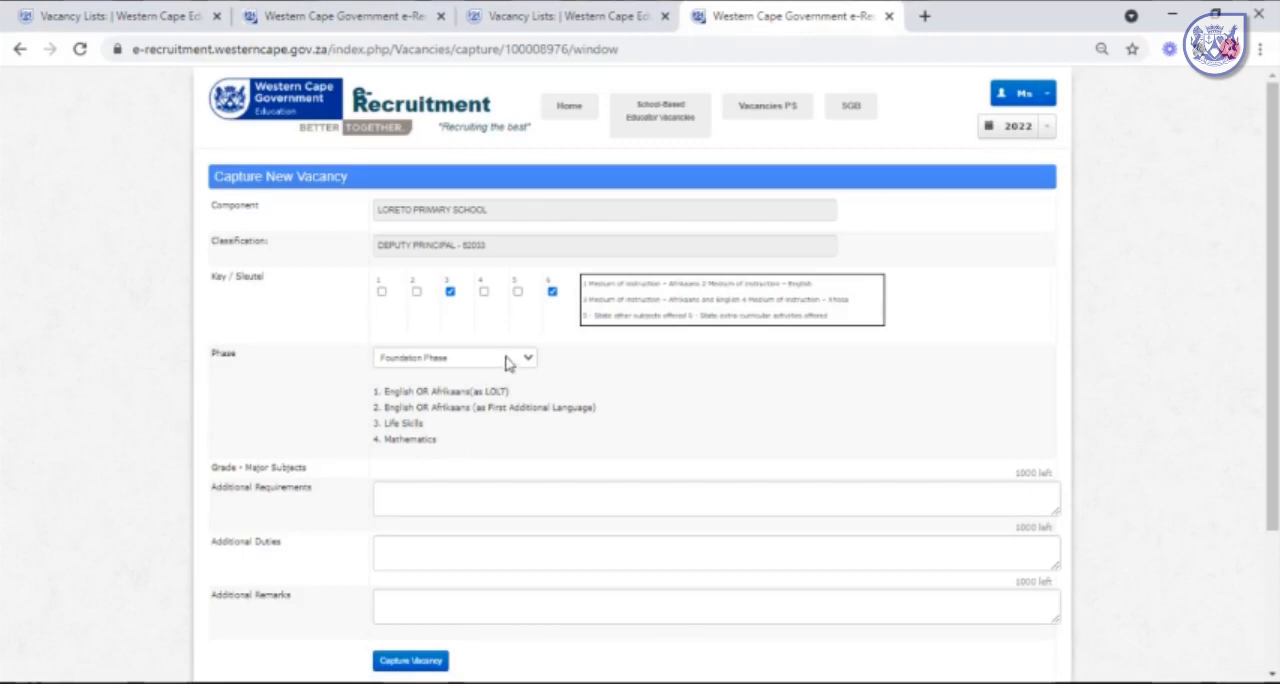
pyautogui.press('Down')
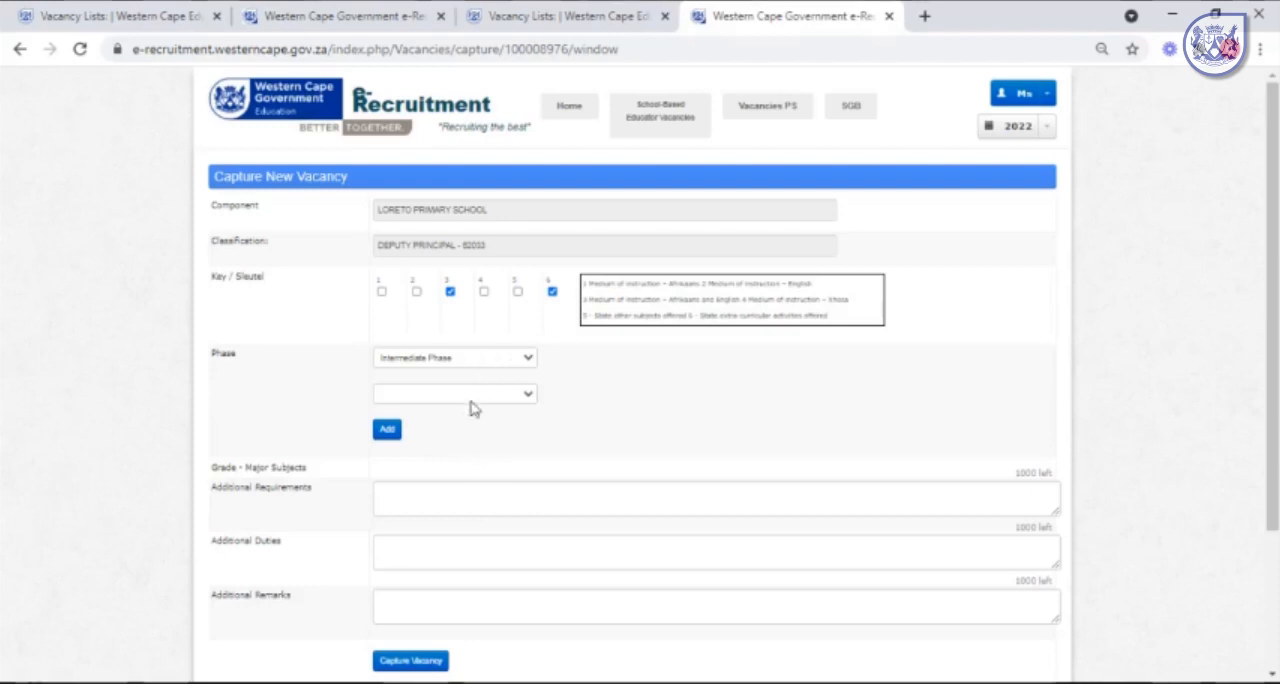
pyautogui.press('Down')
pyautogui.click(487, 421)
pyautogui.click(449, 291)
pyautogui.click(449, 290)
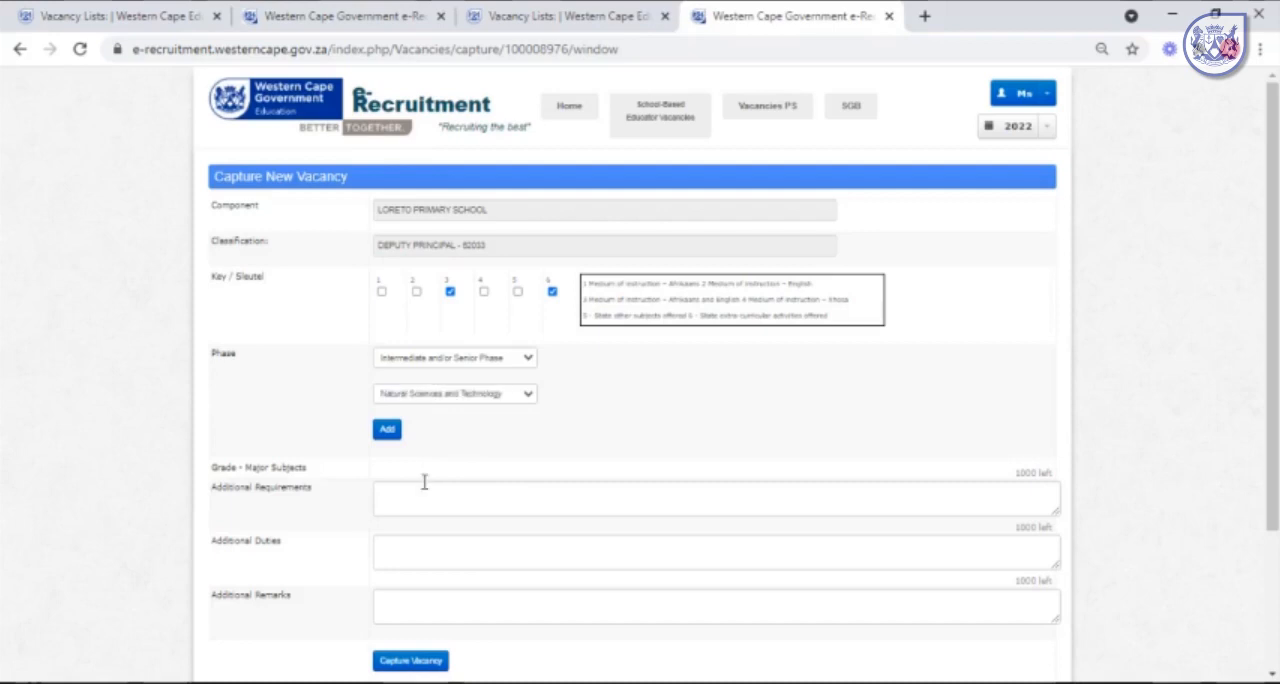
pyautogui.click(388, 430)
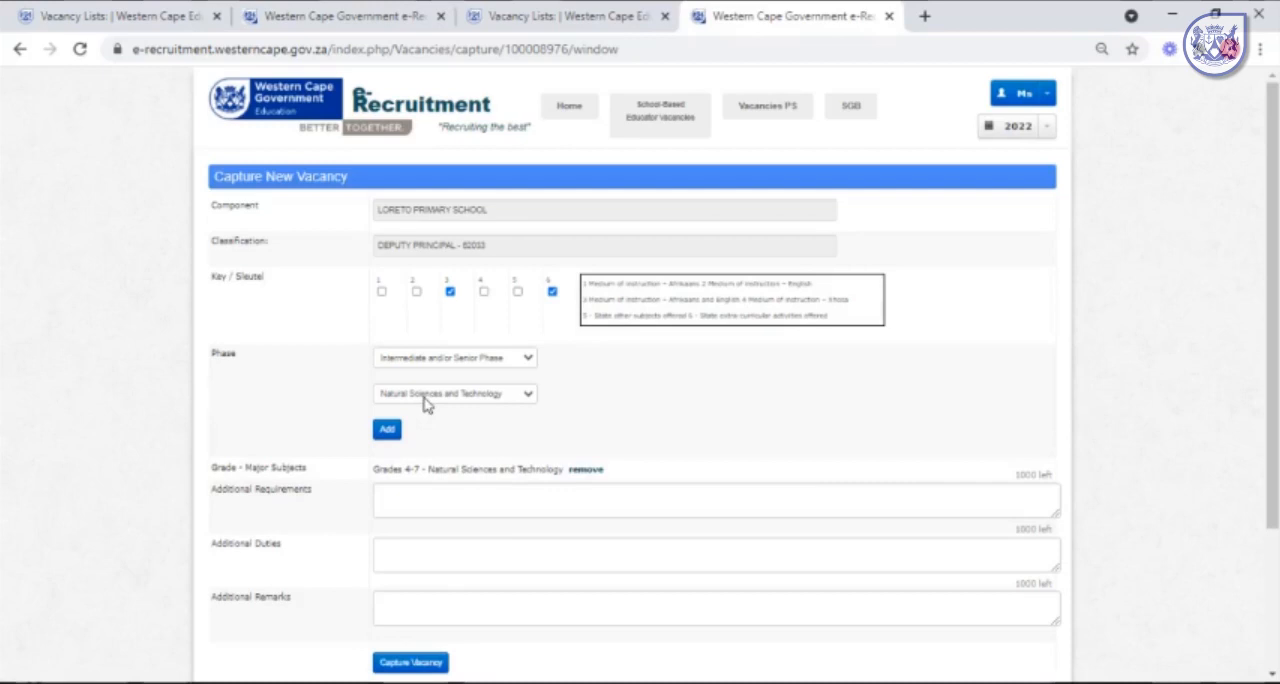
pyautogui.click(441, 554)
pyautogui.click(388, 430)
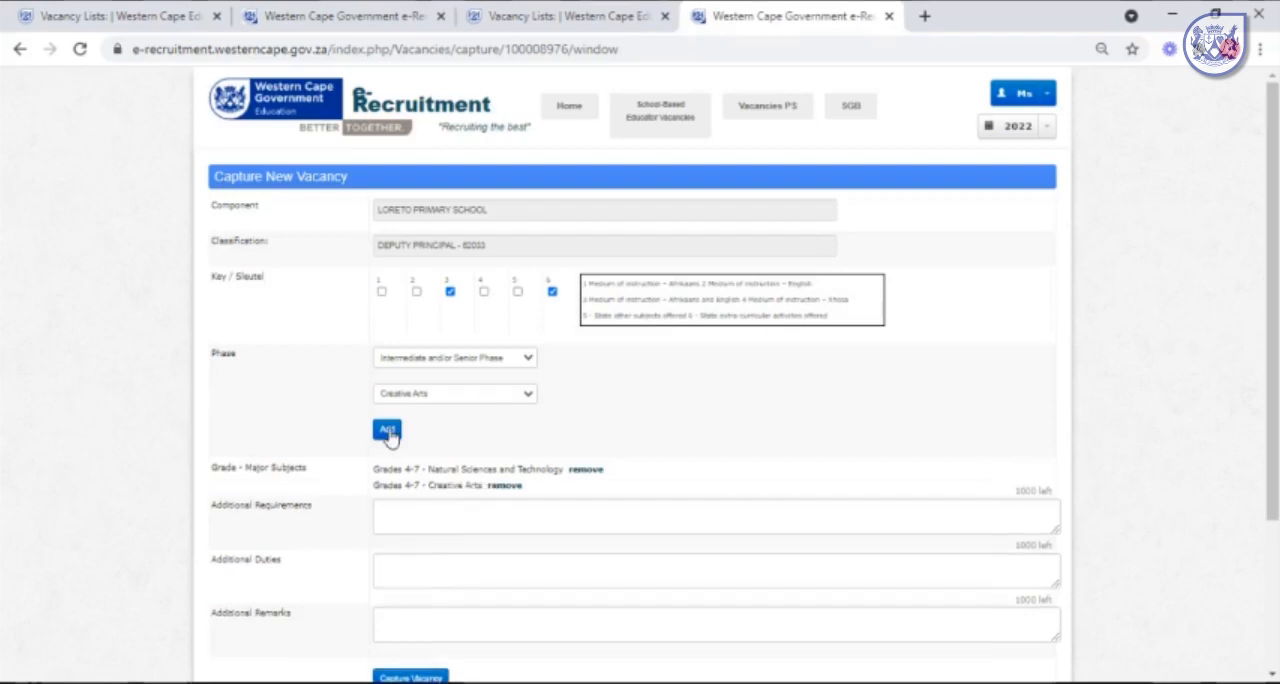
# Enter "Include technology in classroom" as the additional requirements of the vacancy.
pyautogui.click(488, 514)
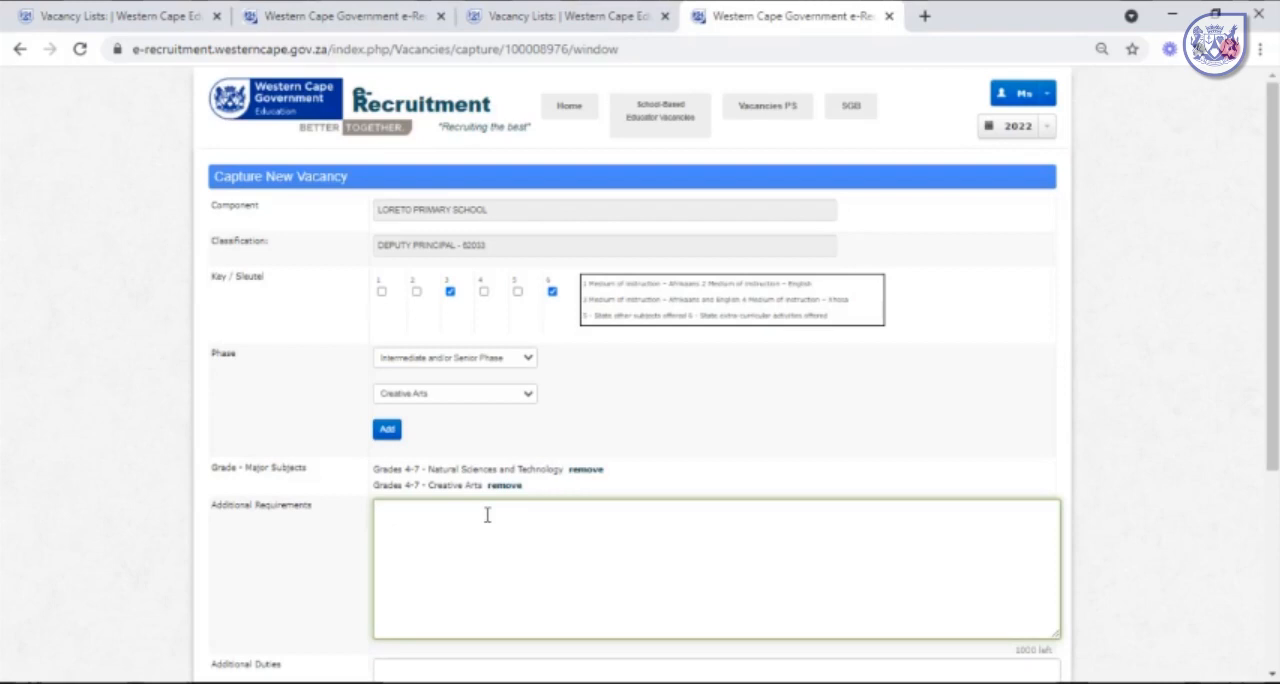
pyautogui.write('I')
pyautogui.write('nclude techni')
pyautogui.write('log')
pyautogui.write('ogy')
pyautogui.write(' in')
pyautogui.write(' classroom')
# Enter "Coach soccer team" as the additional duties of the vacancy.
pyautogui.scroll(-1, 478, 518)
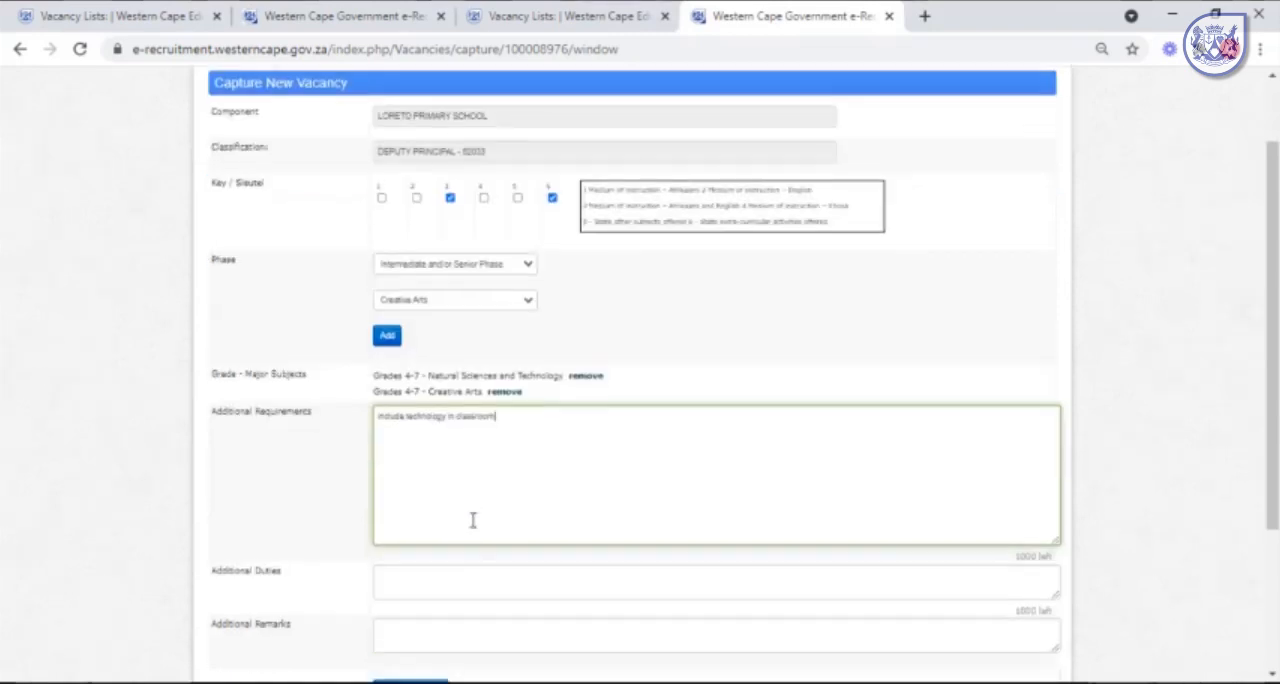
pyautogui.click(446, 577)
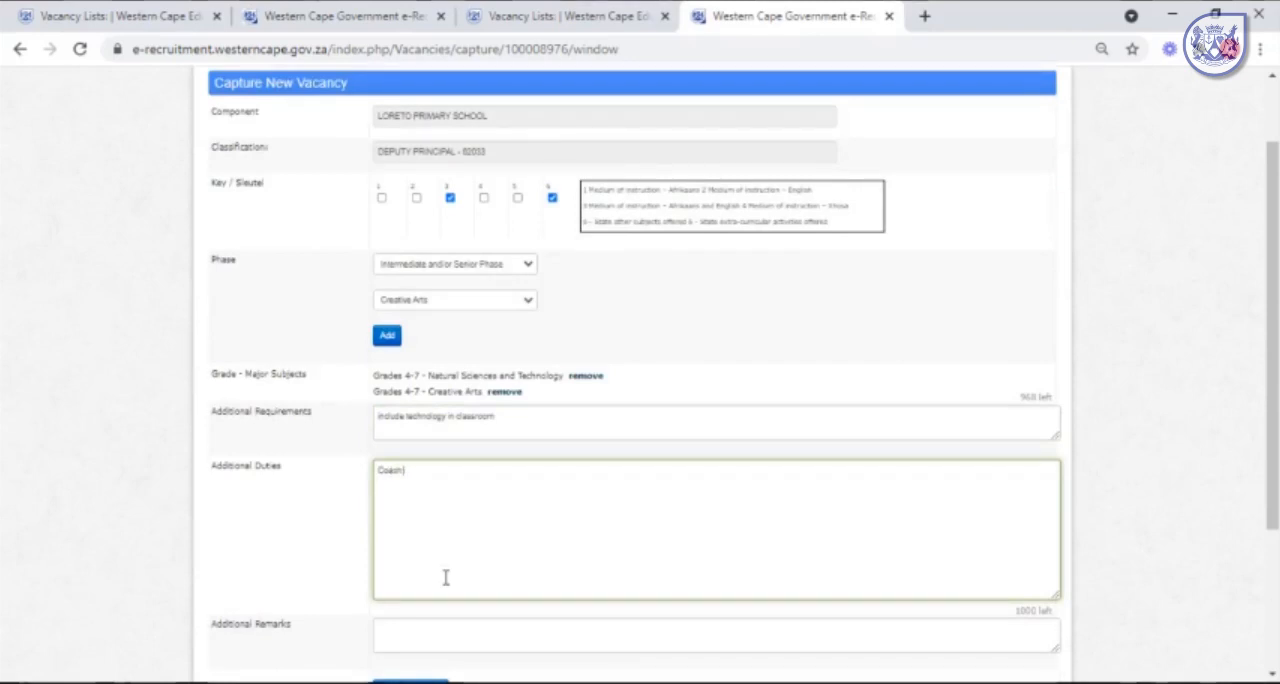
pyautogui.write('Coach soccer team')
# Enter "Rural travel allowance" as the additional remarks of the vacancy.
pyautogui.click(451, 632)
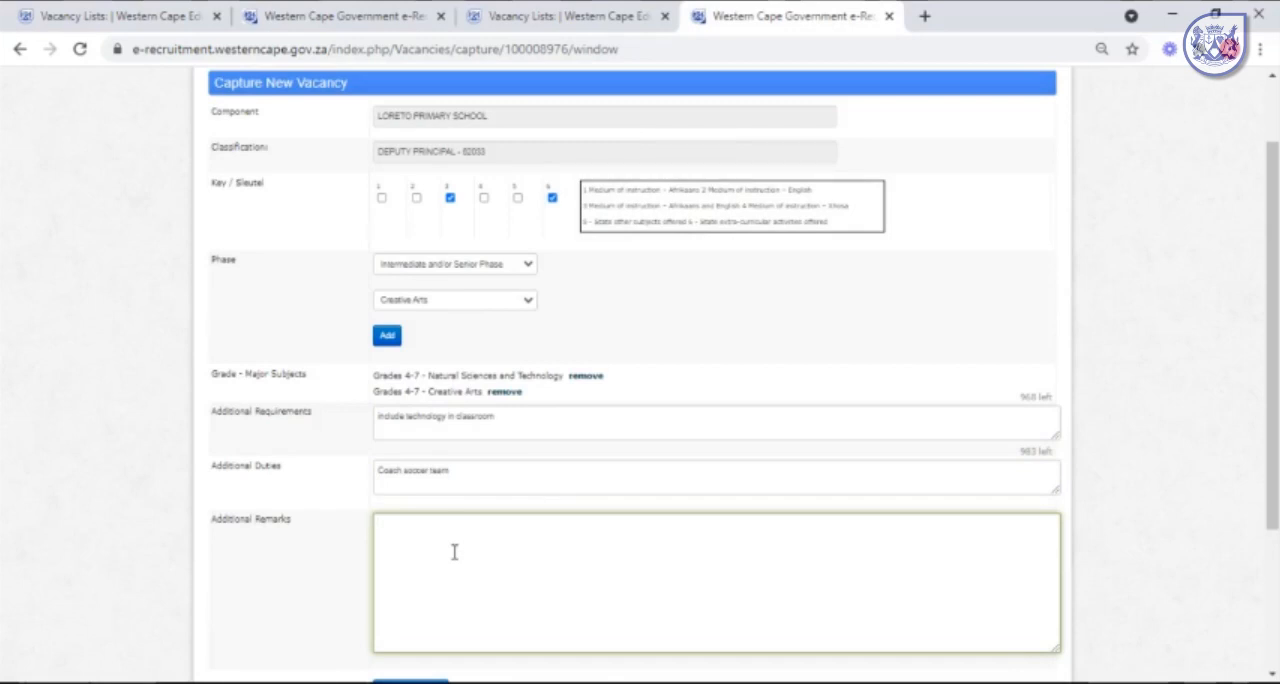
pyautogui.write('Rural travel allowance')
# Capture the completed Deputy Principal vacancy and confirm the submission.
pyautogui.scroll(-3, 454, 552)
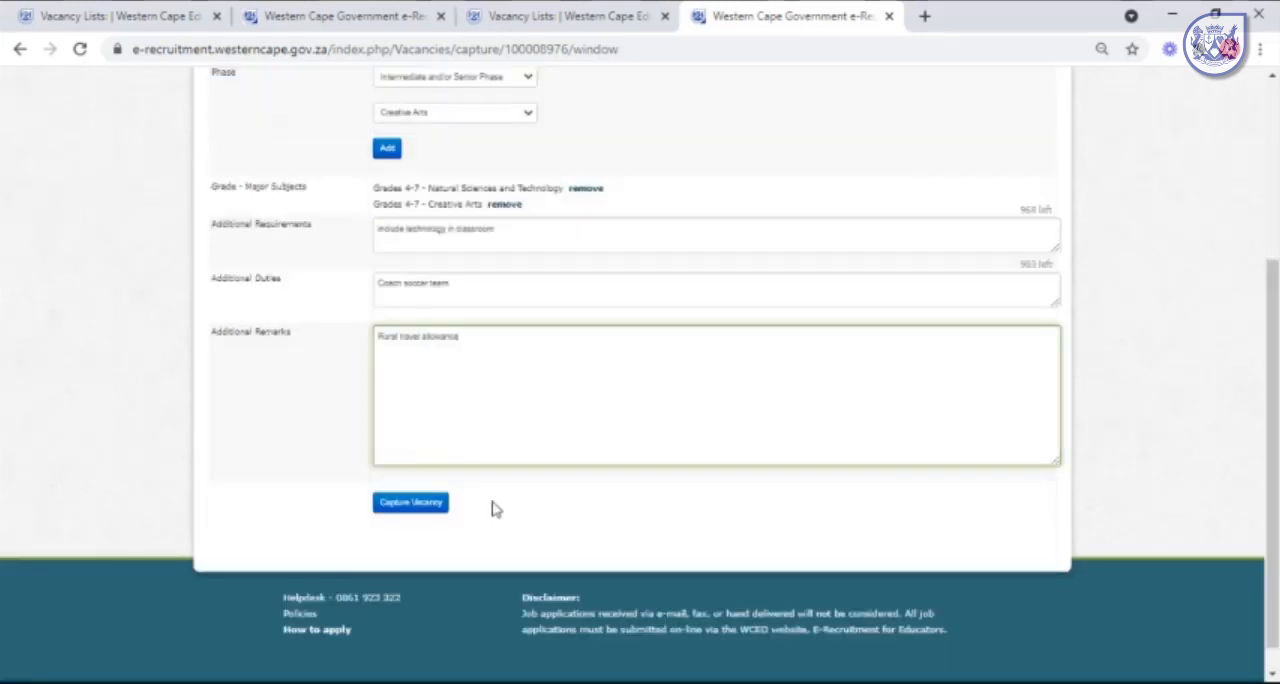
pyautogui.click(418, 505)
pyautogui.click(423, 476)
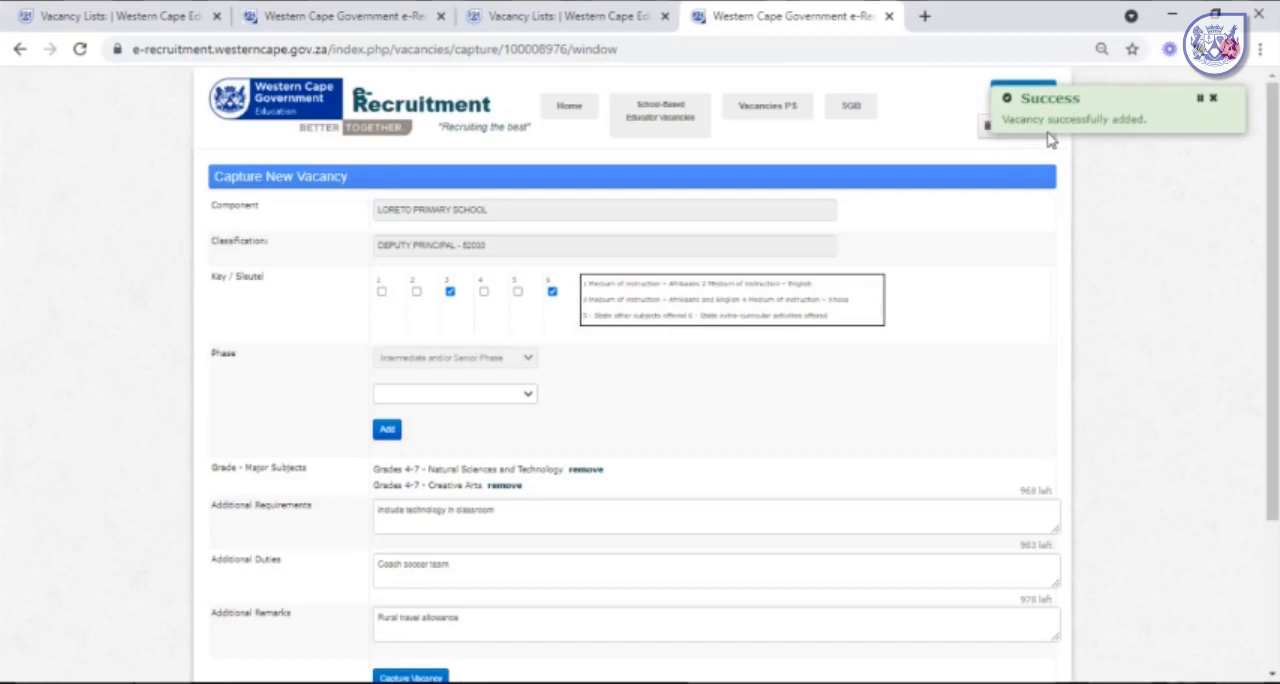
# Return to the SGB posts and open the Departmental Head vacancy to review its captured subjects, requirements and remarks.
pyautogui.moveTo(851, 107)
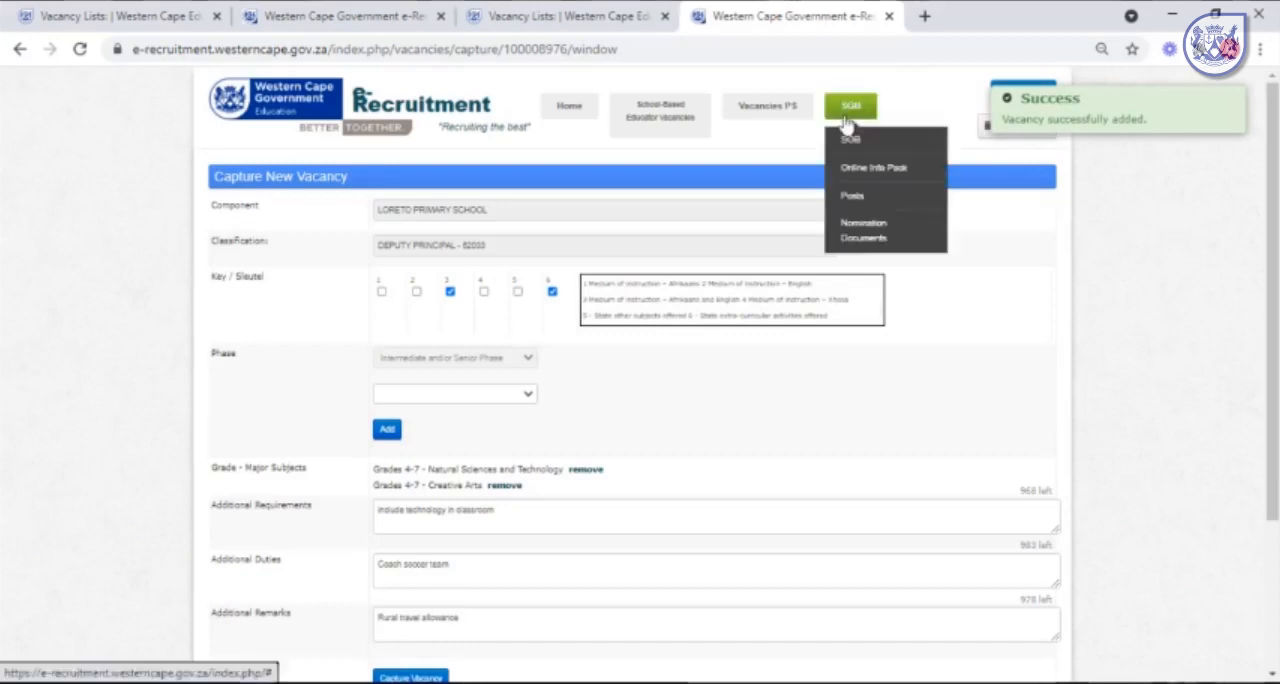
pyautogui.click(857, 196)
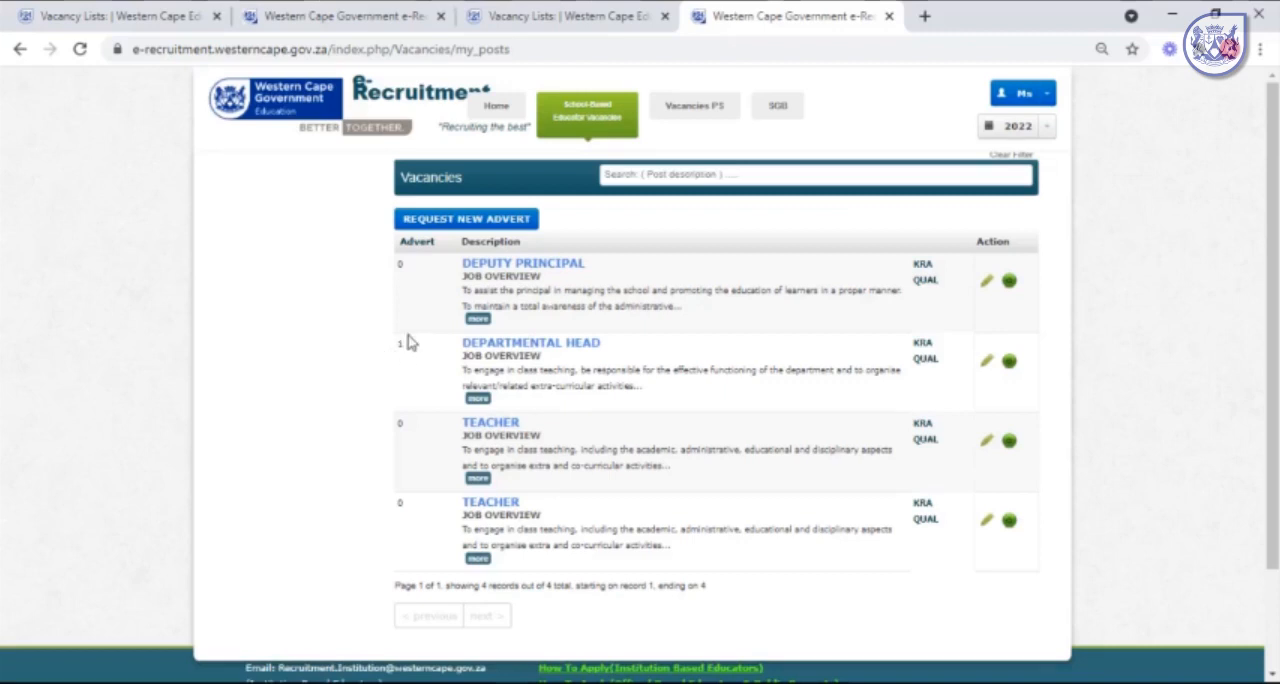
pyautogui.click(986, 361)
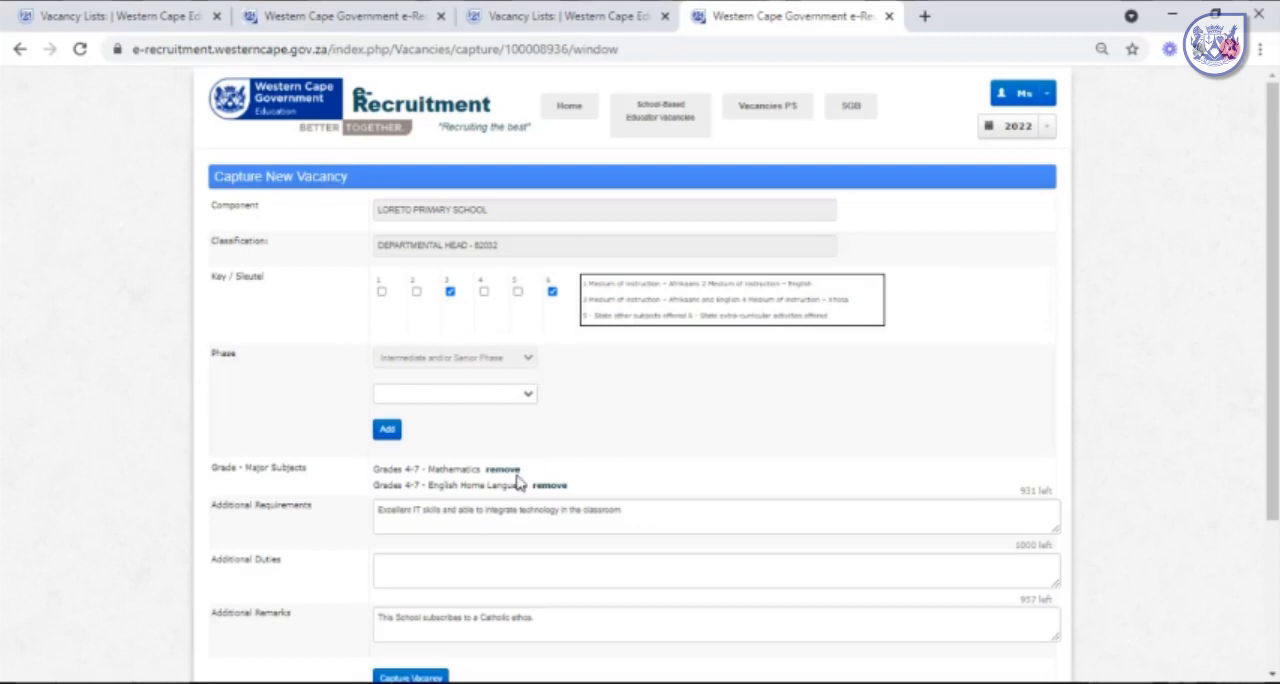
pyautogui.scroll(-1, 676, 455)
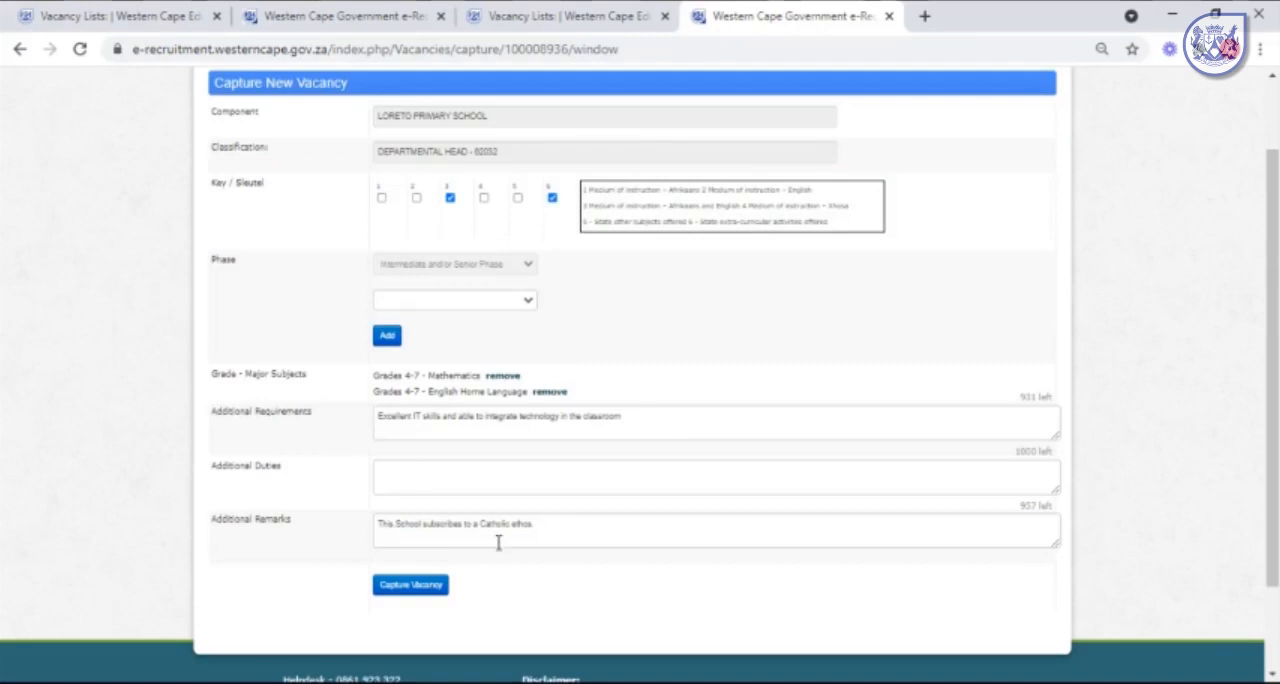
pyautogui.scroll(1, 730, 450)
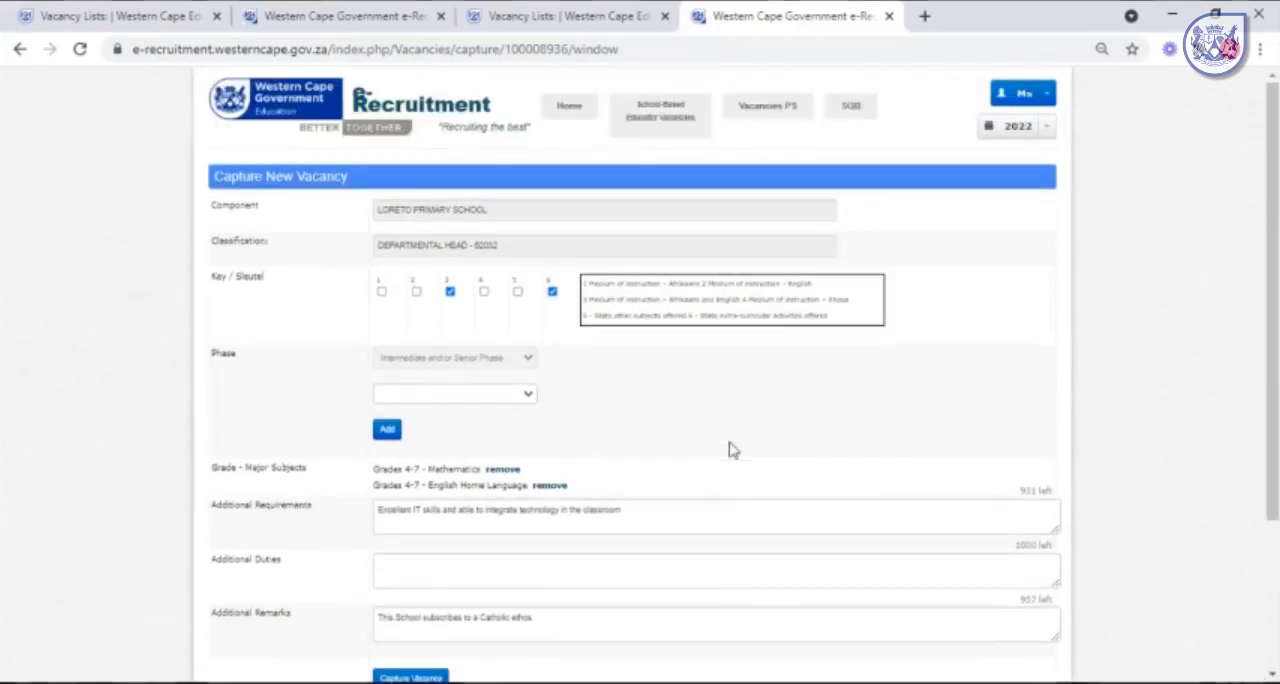
pyautogui.moveTo(865, 122)
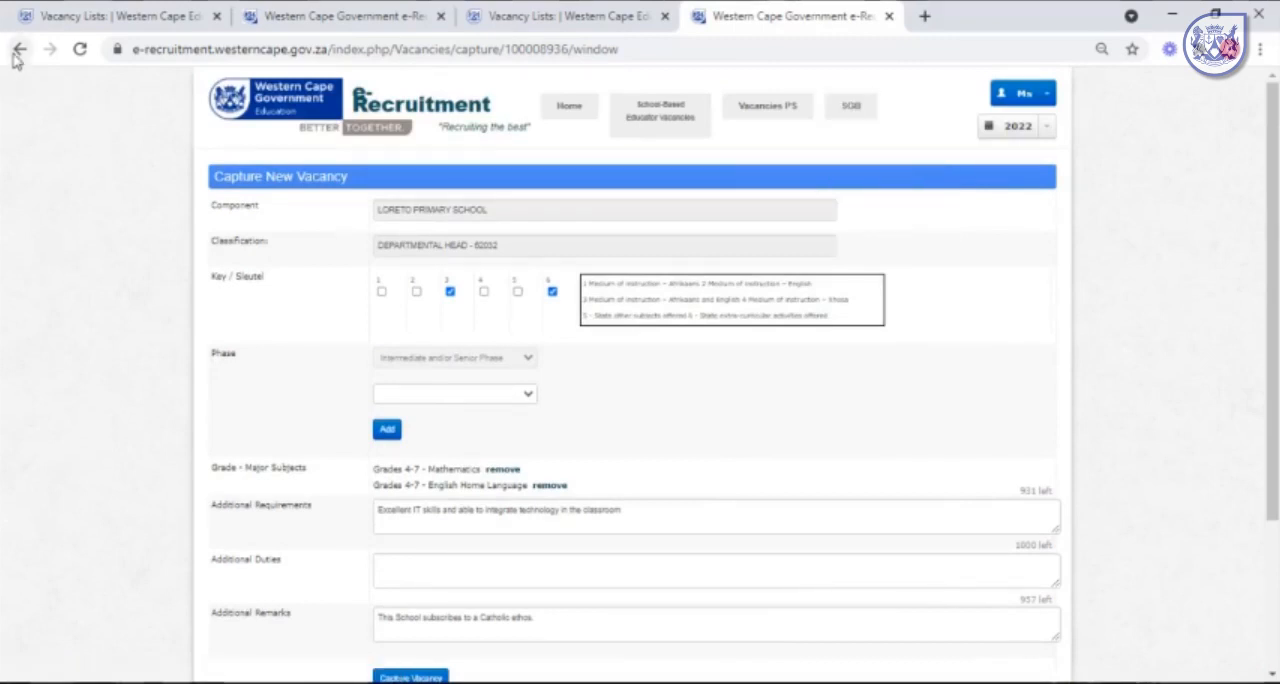
# Switch to the department's Vacancy Lists page and open the E-Recruitment System for educators.
pyautogui.click(325, 20)
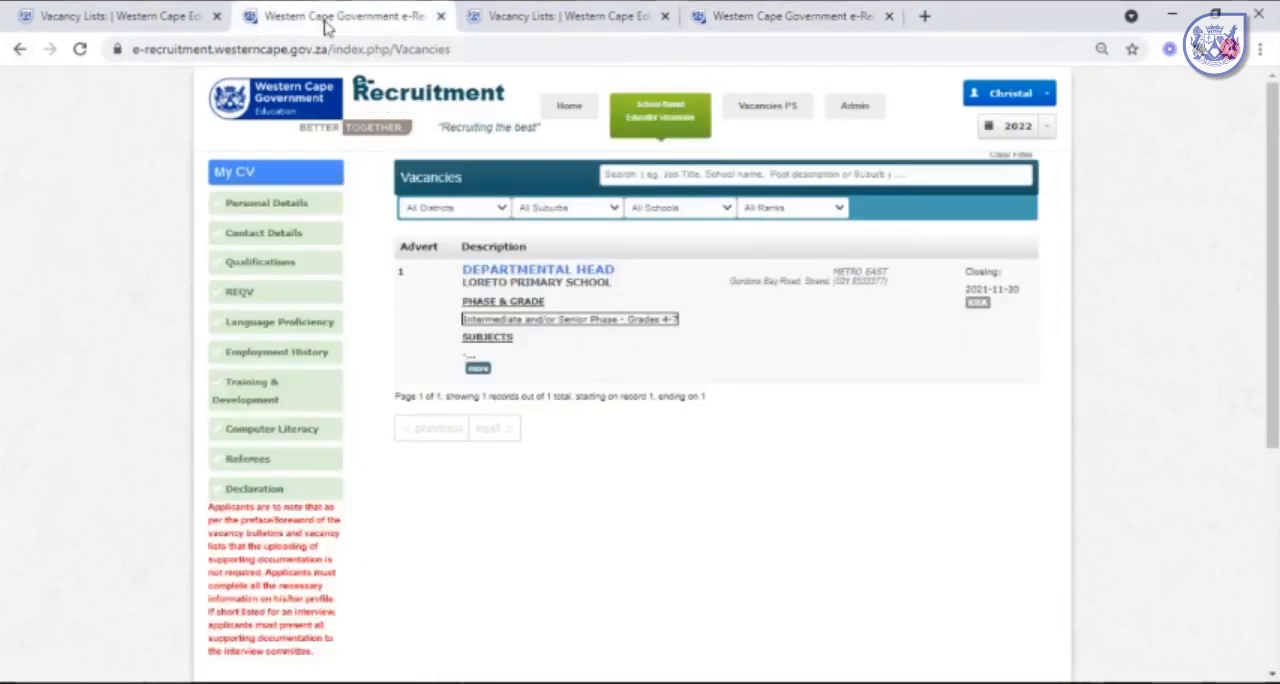
pyautogui.click(177, 19)
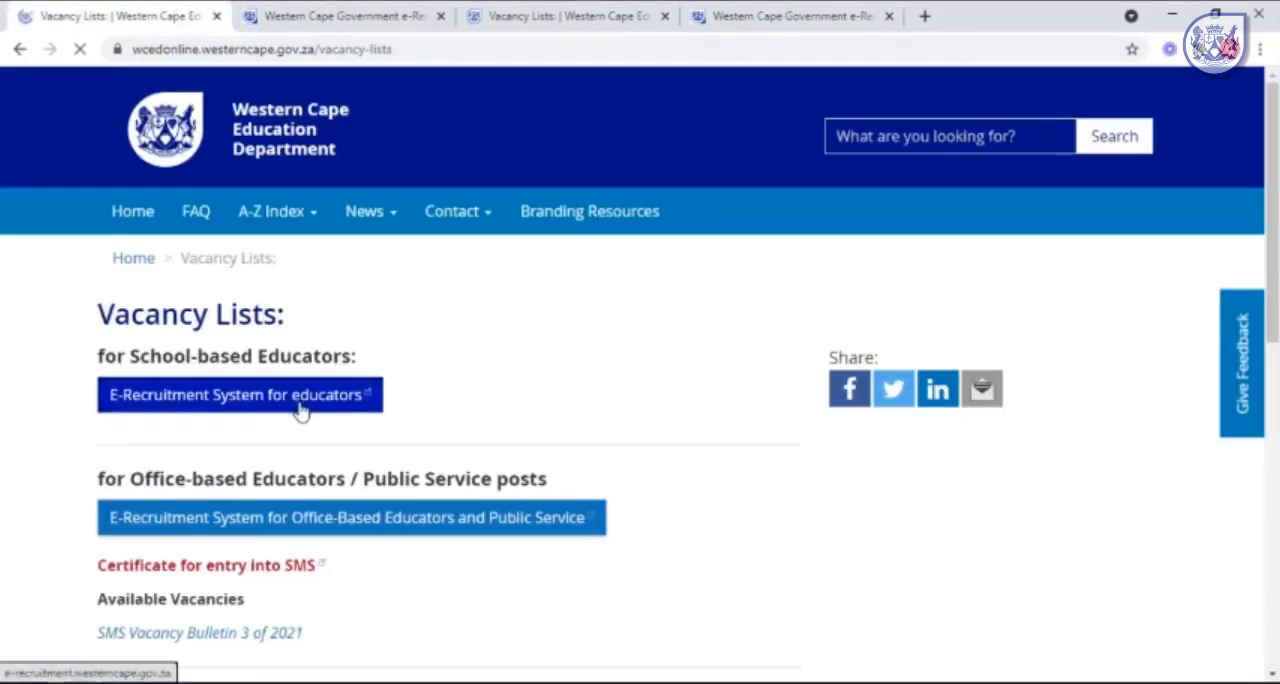
pyautogui.click(303, 408)
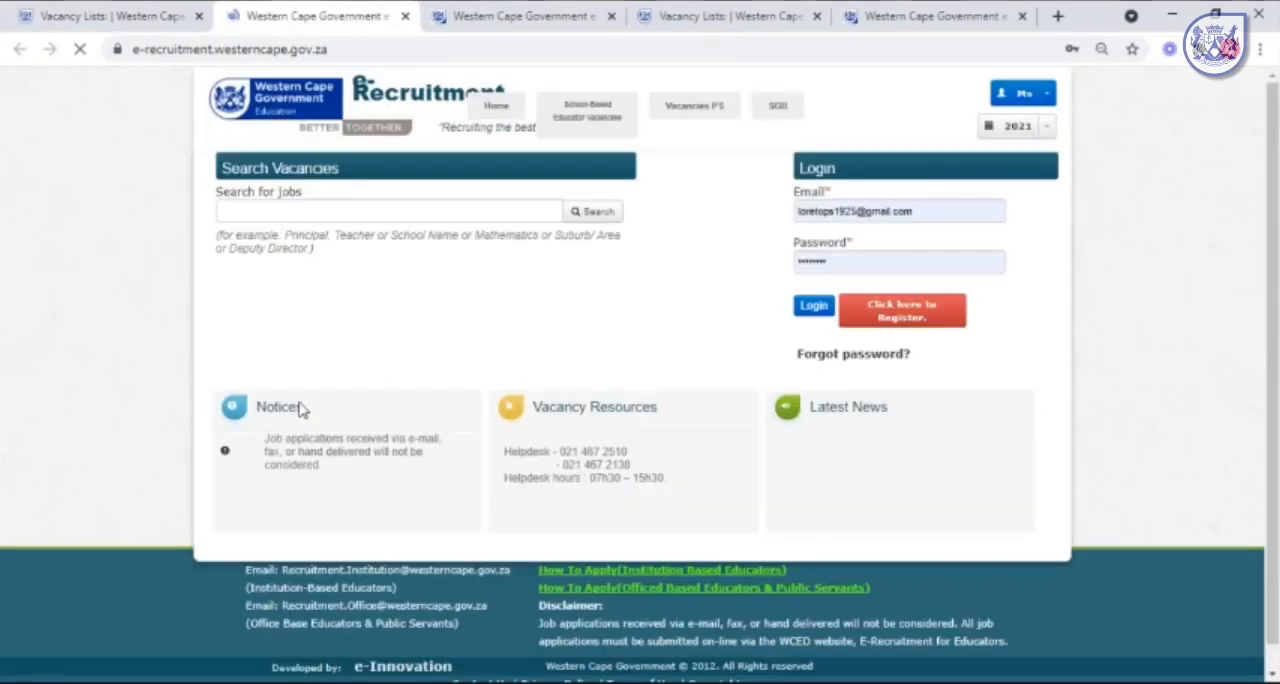
# Log in to e-Recruitment with the saved account e-mail address and the account password.
pyautogui.click(926, 210)
pyautogui.moveTo(926, 210); pyautogui.dragTo(793, 222)
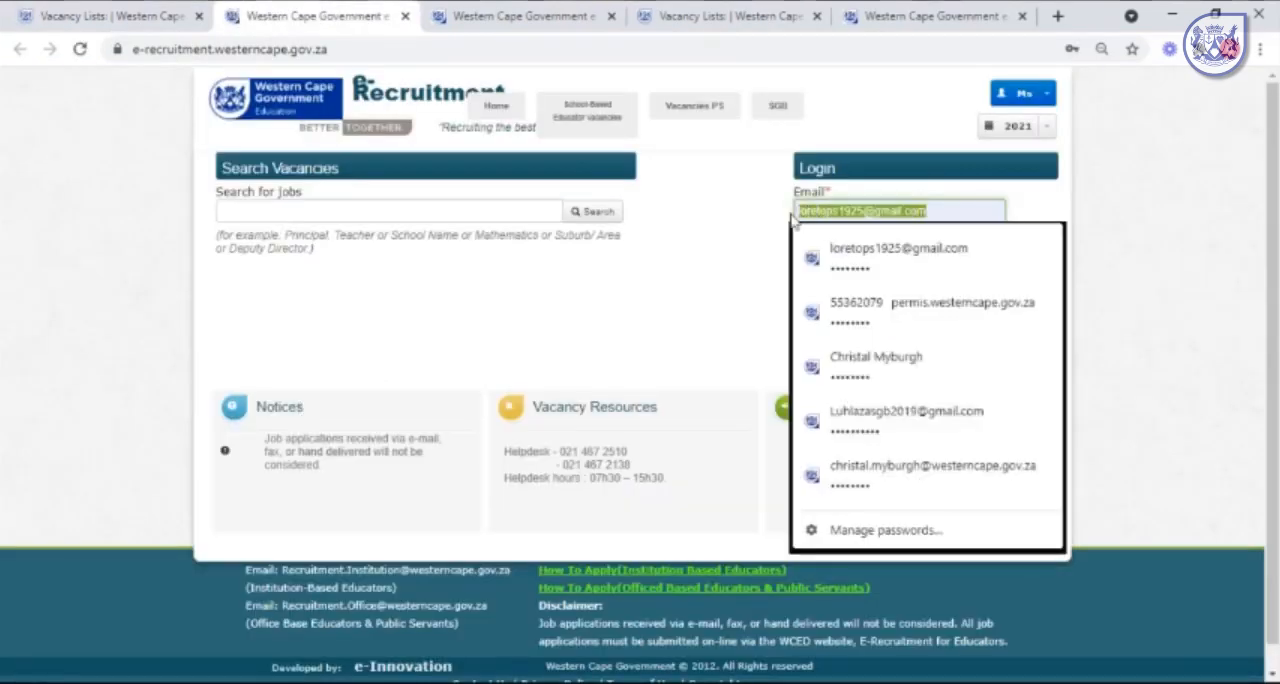
pyautogui.click(896, 486)
pyautogui.click(838, 262)
pyautogui.moveTo(838, 262); pyautogui.dragTo(791, 272)
pyautogui.write('*******')
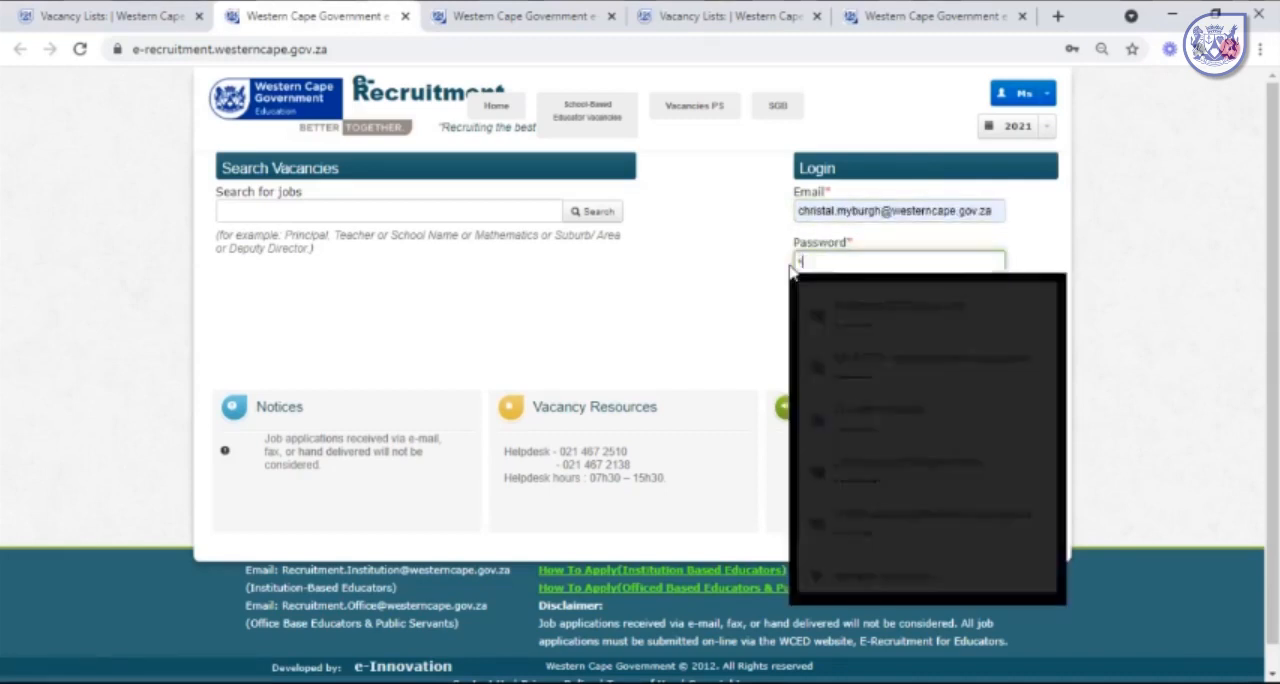
pyautogui.write('*')
pyautogui.click(826, 306)
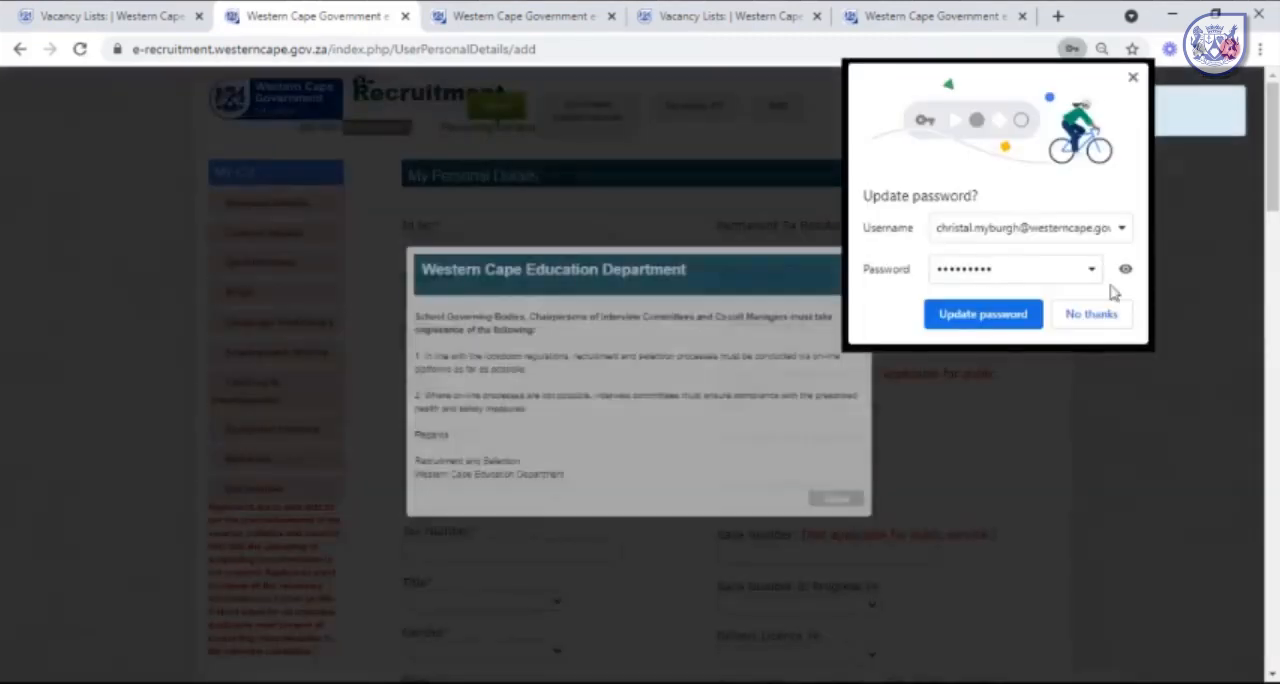
# Dismiss the department notices and switch the recruitment year to 2022.
pyautogui.click(1133, 77)
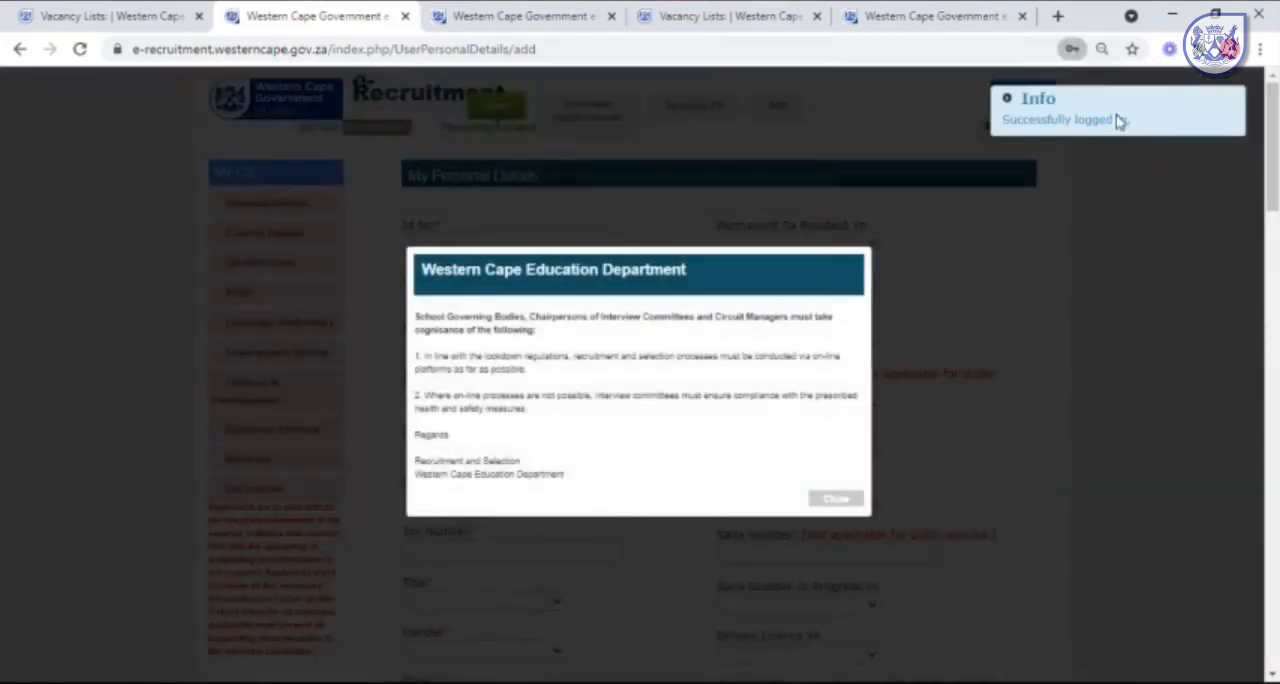
pyautogui.click(835, 498)
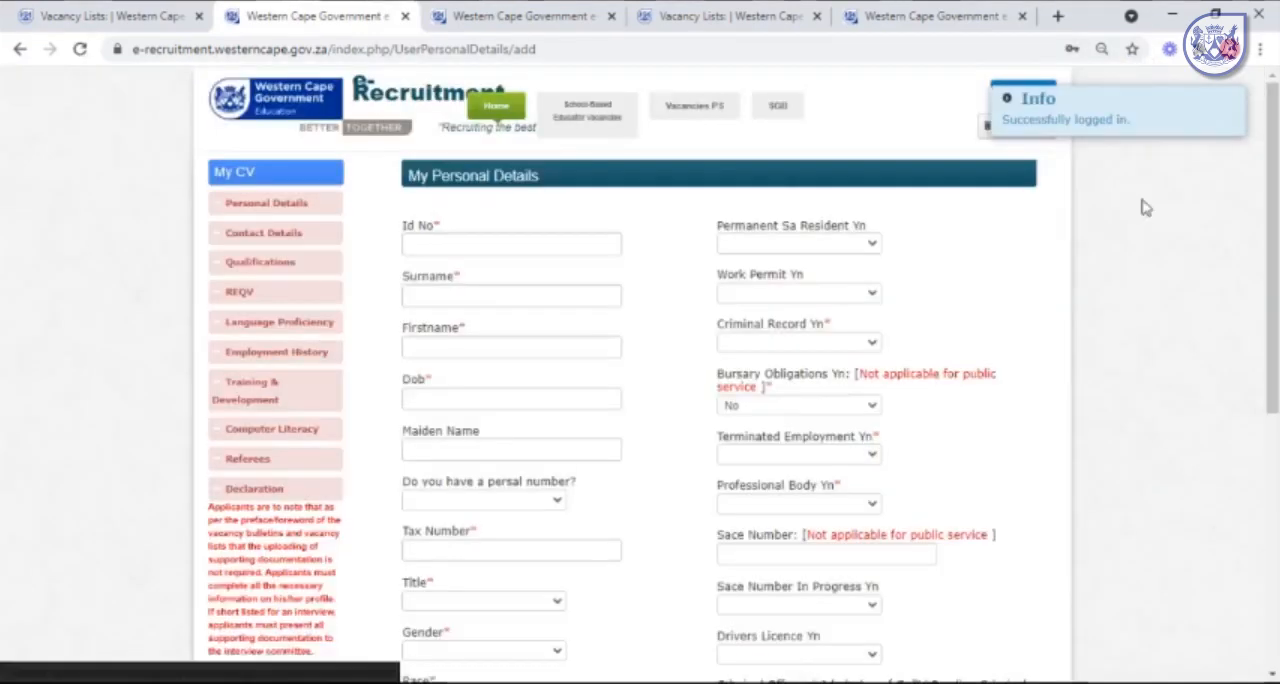
pyautogui.click(1215, 101)
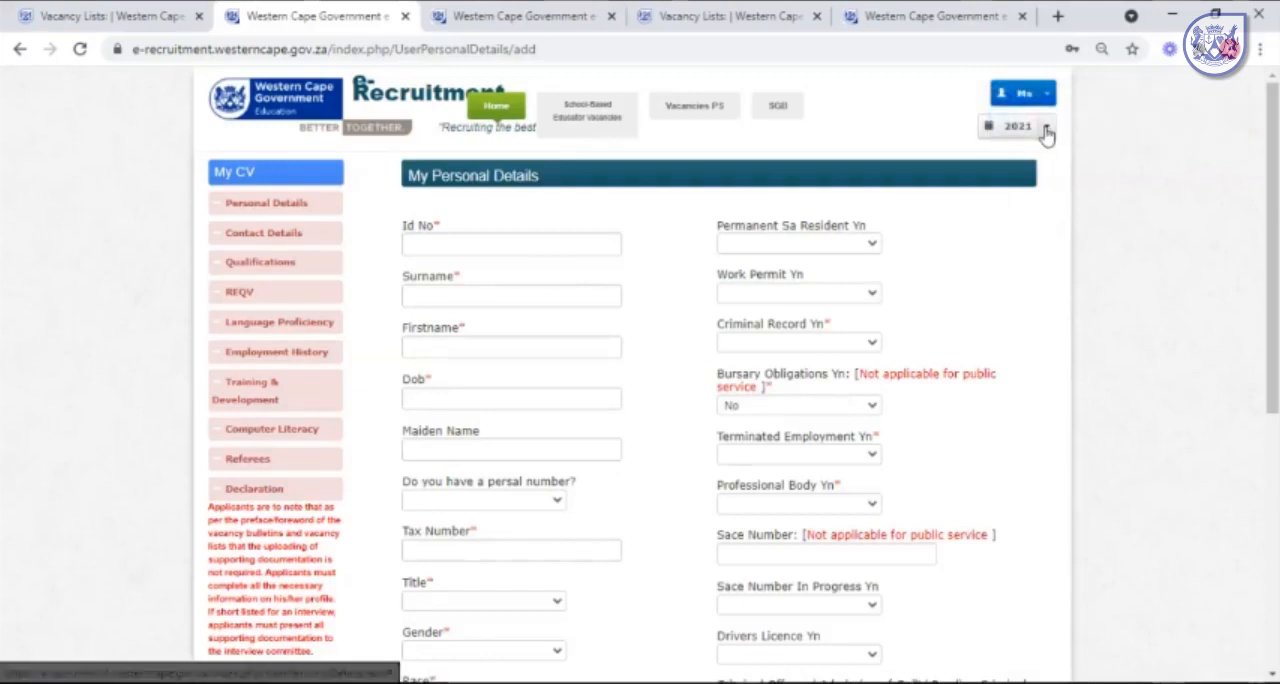
pyautogui.click(1027, 126)
pyautogui.click(1035, 438)
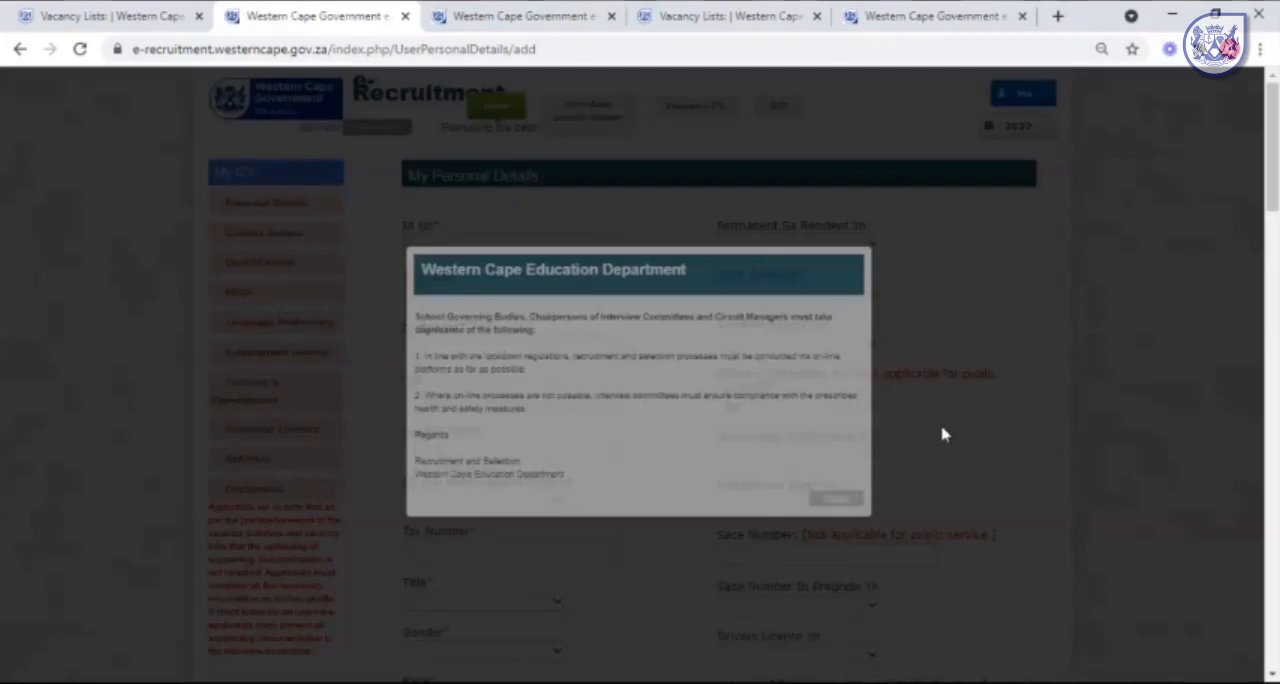
pyautogui.click(836, 498)
# List the school-based educator vacancies and expand the Departmental Head advert to review its subjects, job overview and requirements.
pyautogui.moveTo(587, 112)
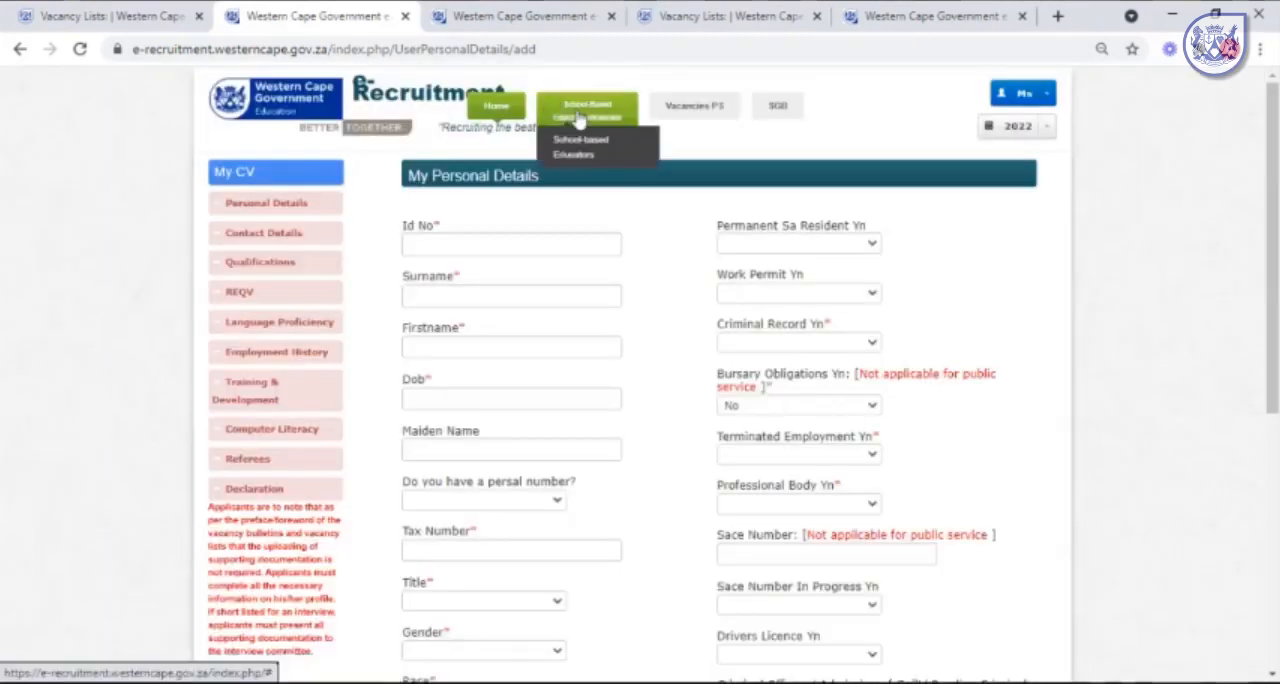
pyautogui.click(585, 153)
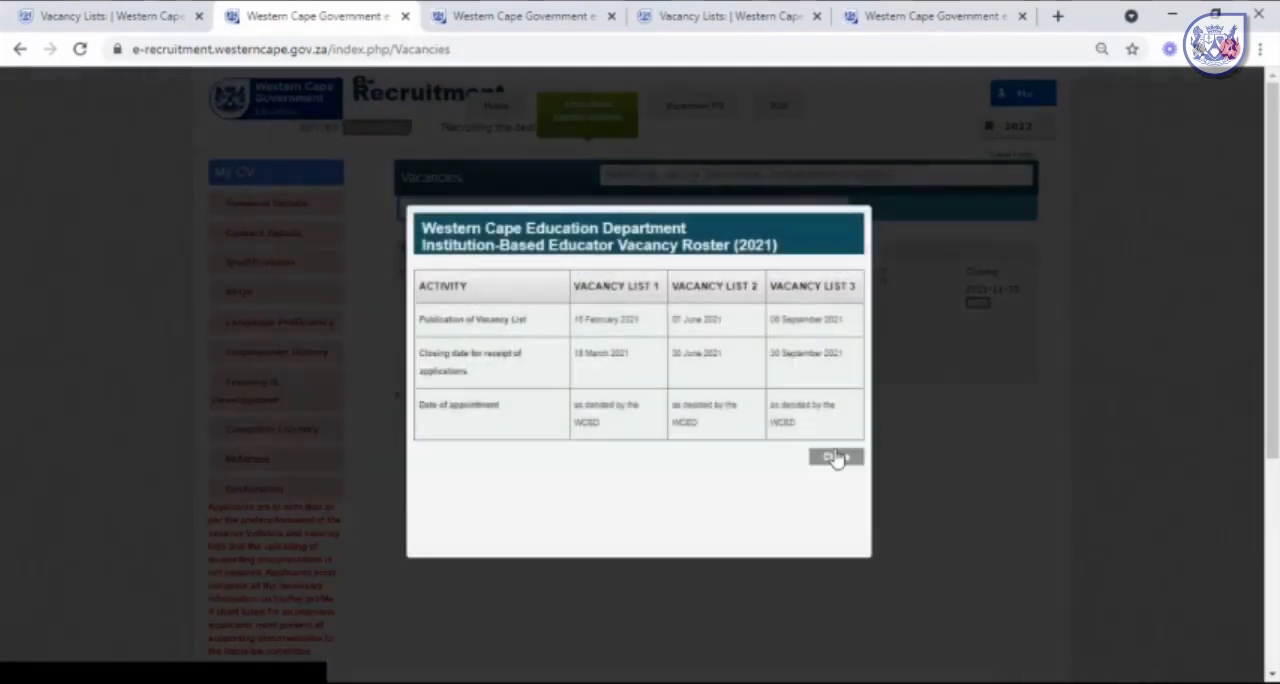
pyautogui.click(835, 457)
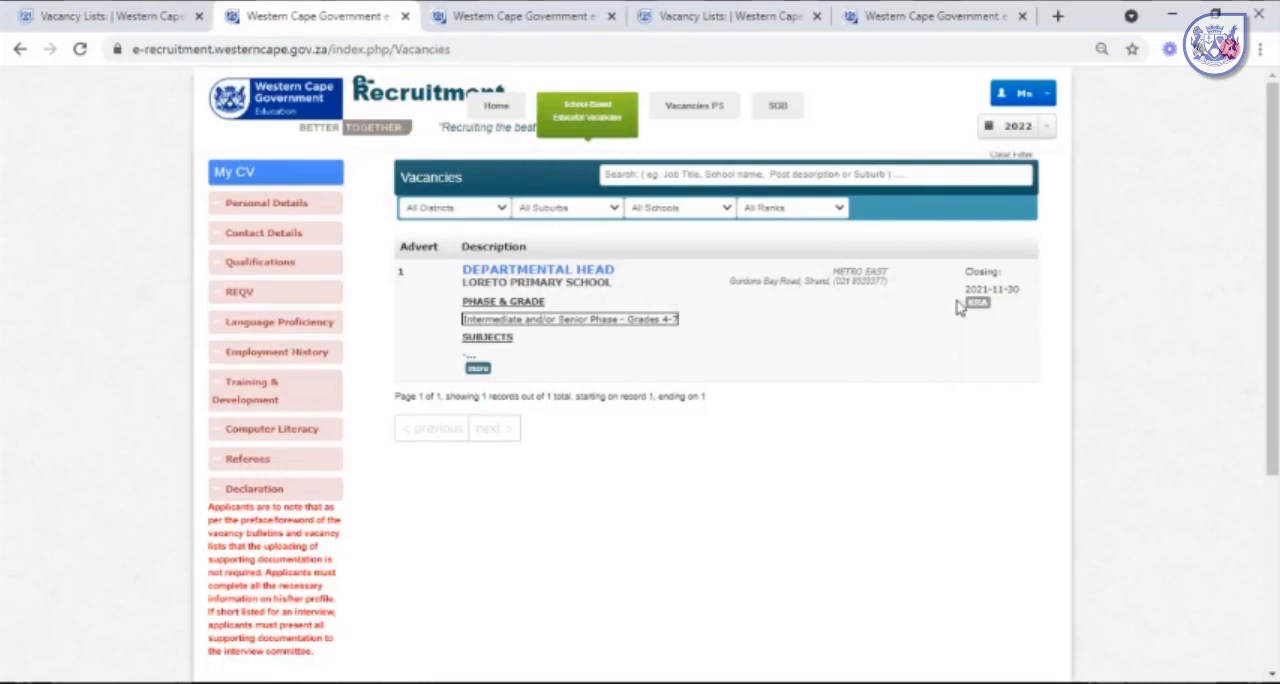
pyautogui.click(478, 368)
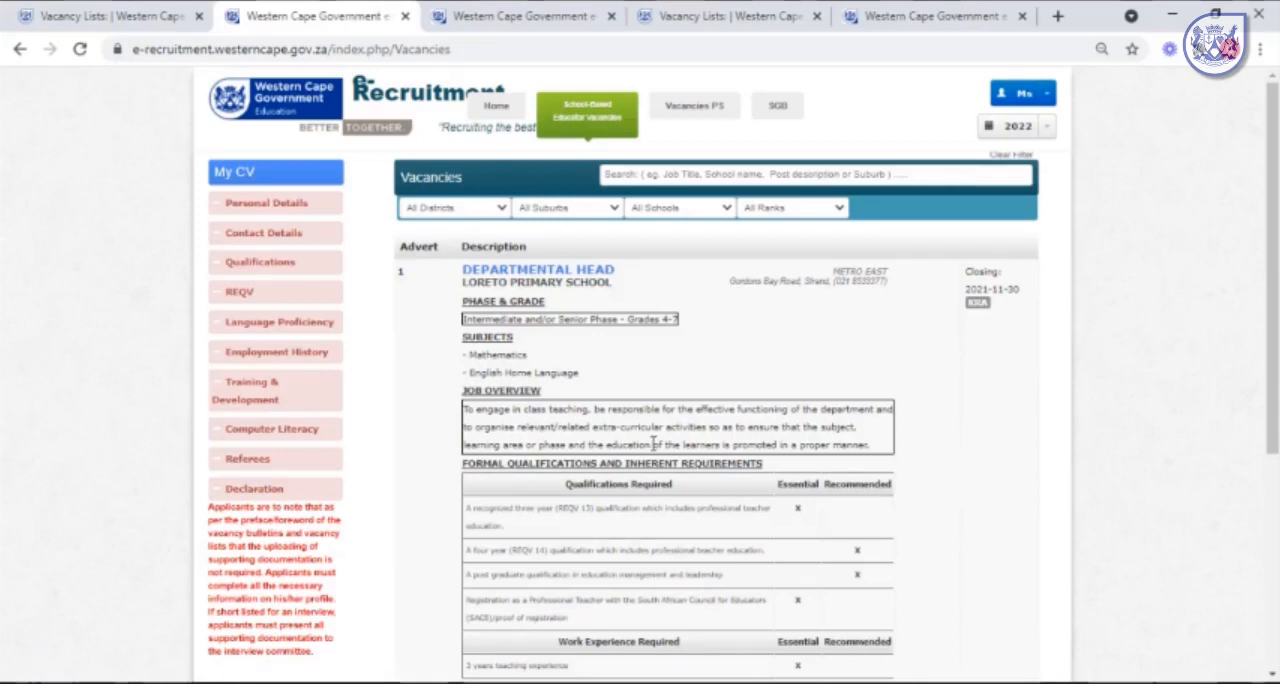
pyautogui.scroll(-1, 660, 410)
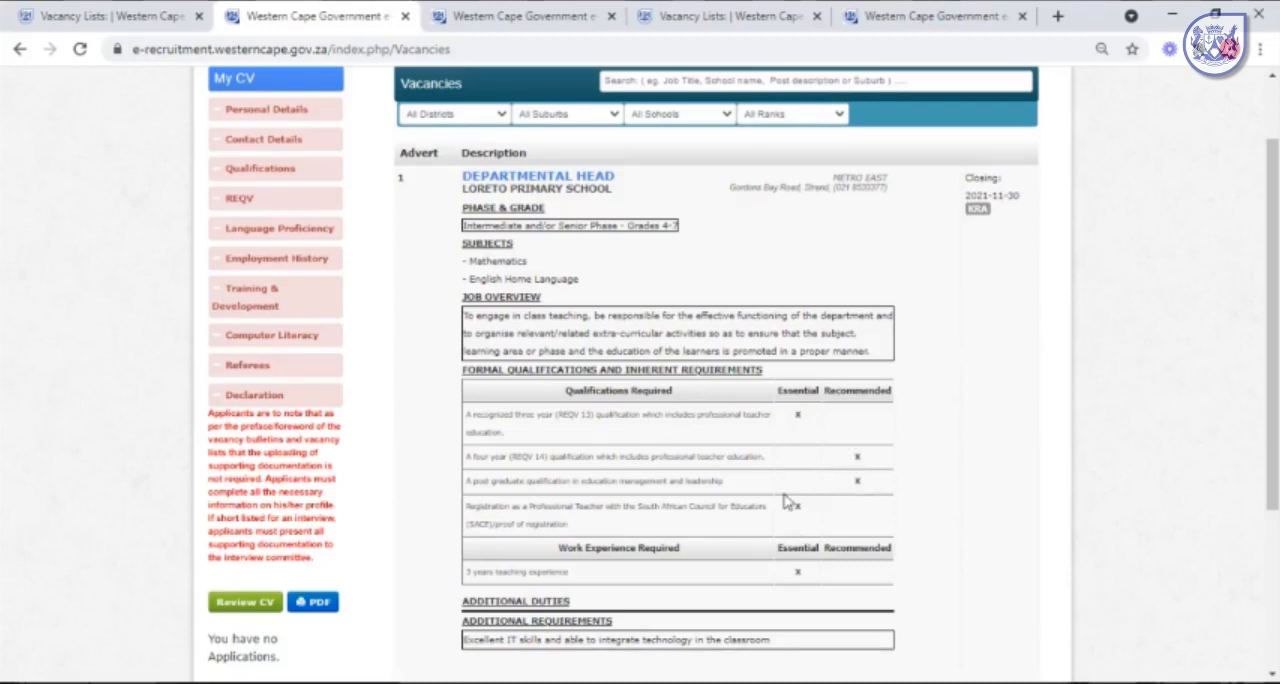
pyautogui.scroll(-1, 788, 502)
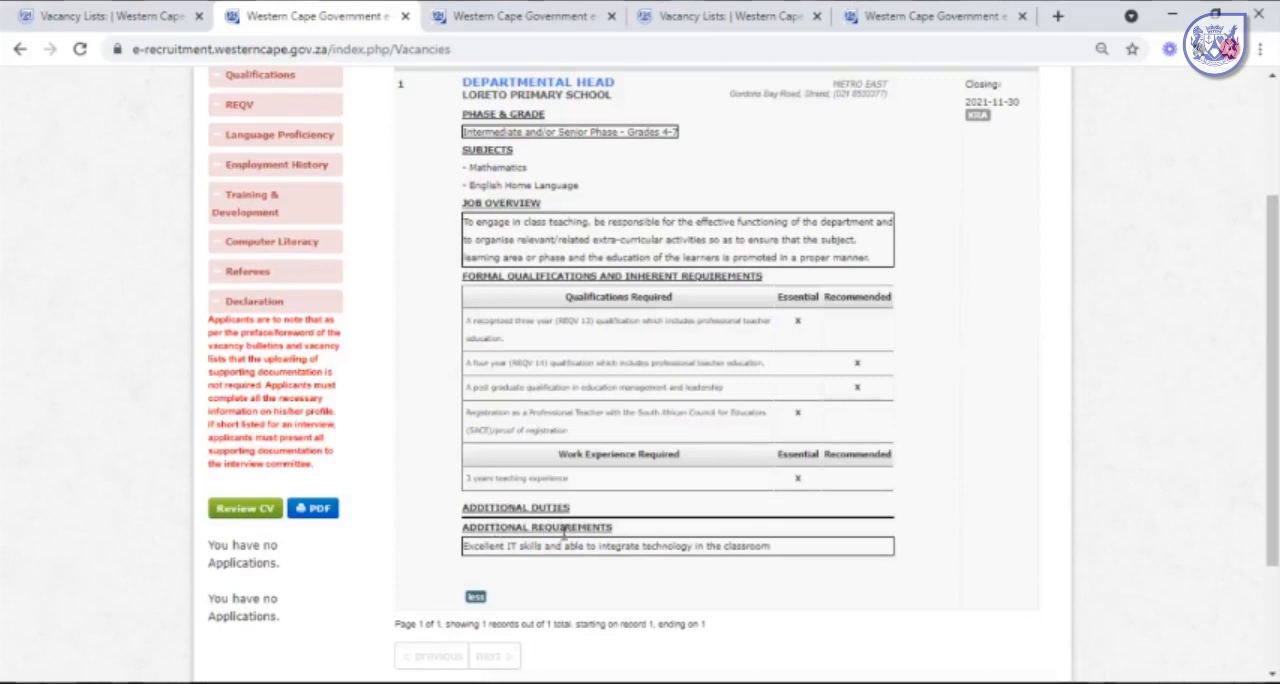
# Open the KRA of the Departmental Head advert, declare that it has been read and save the declaration.
pyautogui.click(976, 117)
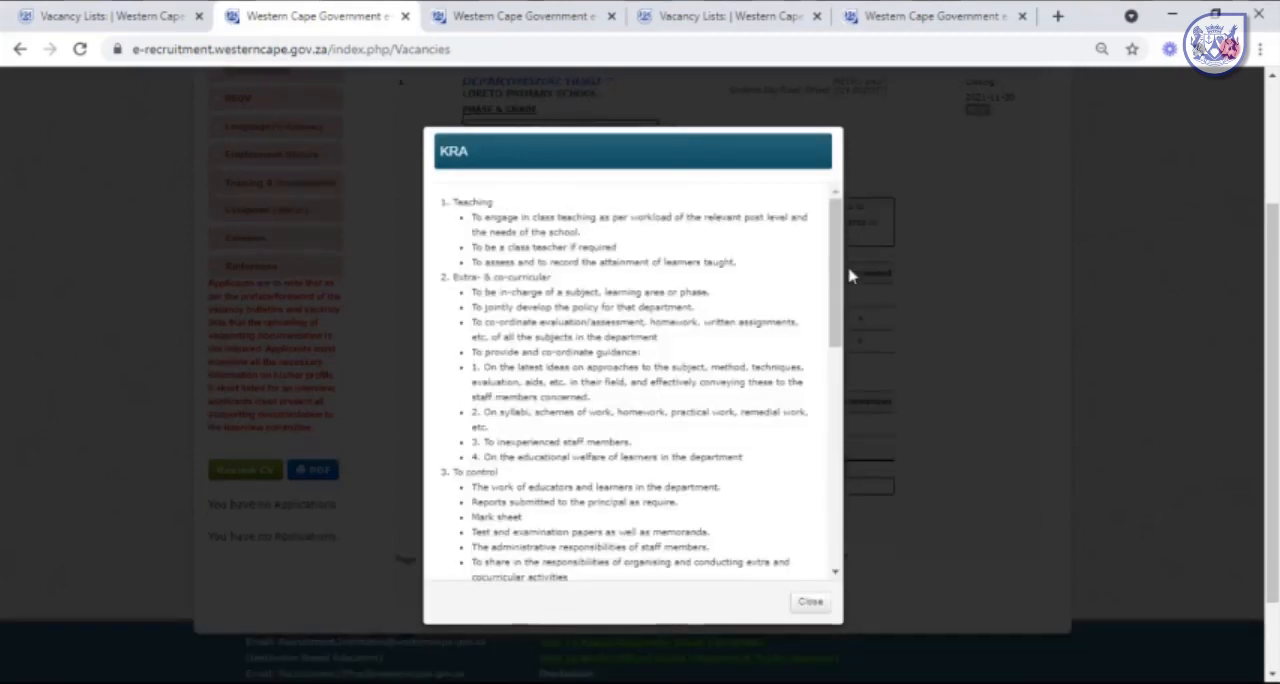
pyautogui.moveTo(830, 289); pyautogui.dragTo(843, 530)
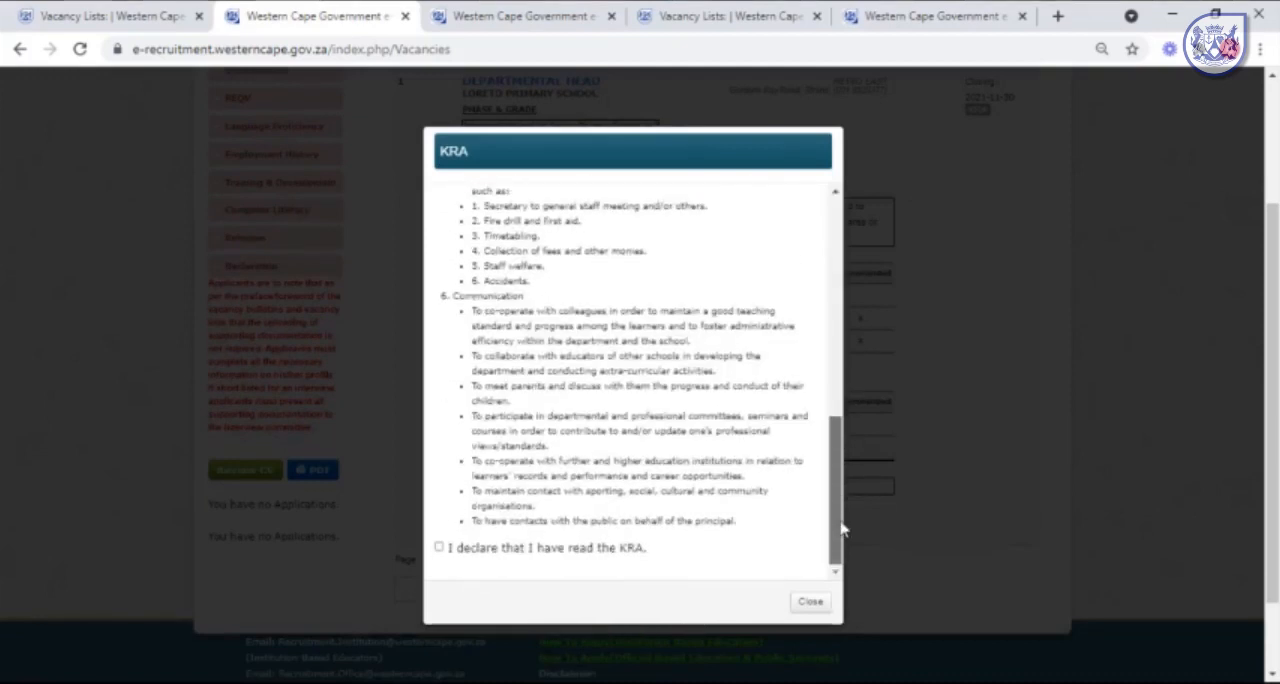
pyautogui.click(442, 551)
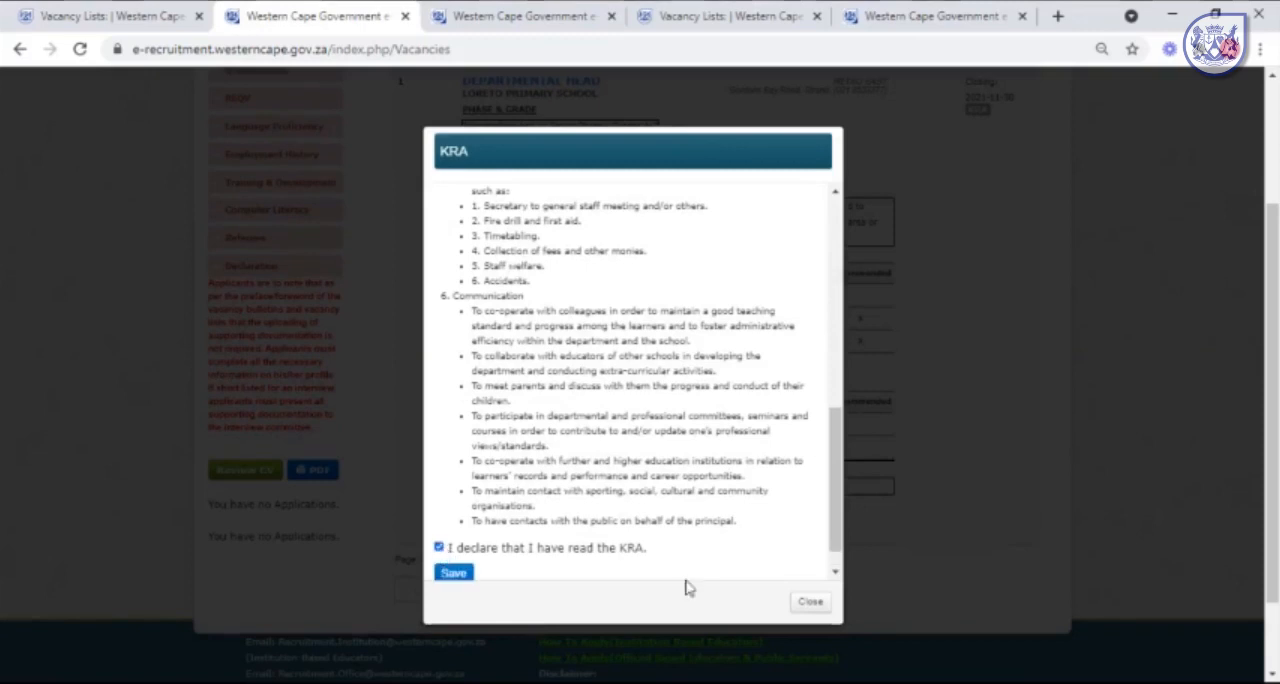
pyautogui.click(466, 577)
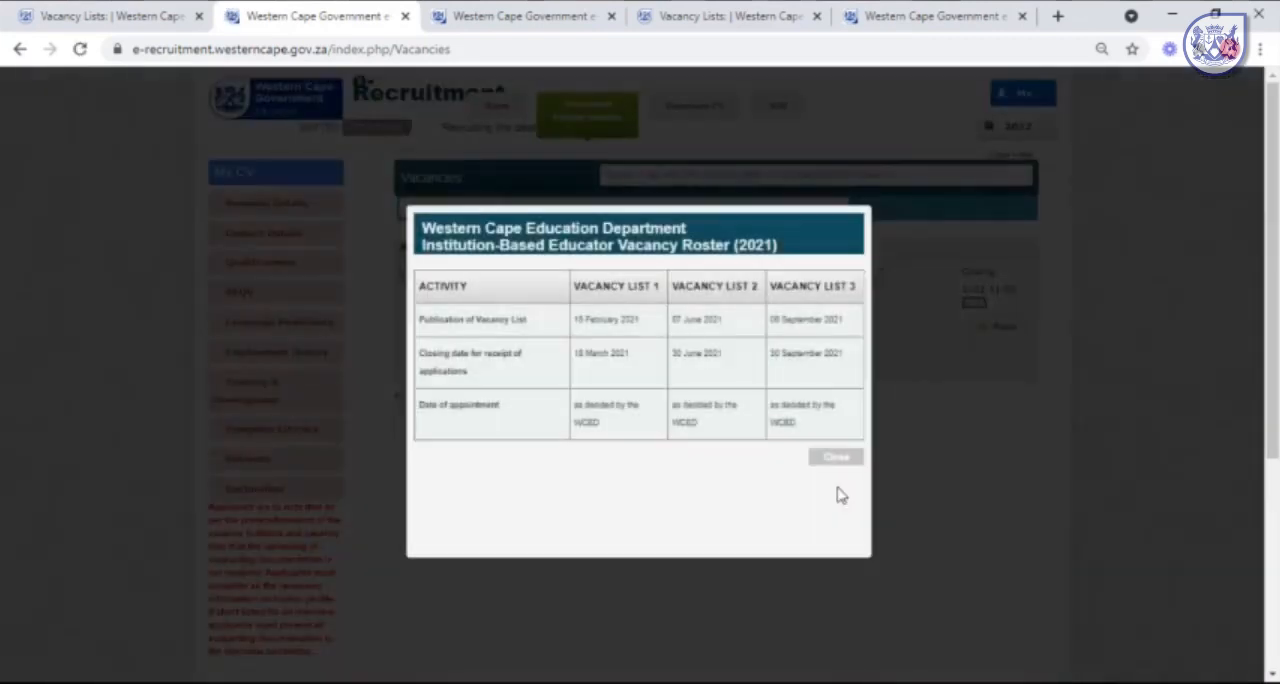
# Dismiss the vacancy roster and try to apply for the Departmental Head post at Loreto Primary School.
pyautogui.click(837, 466)
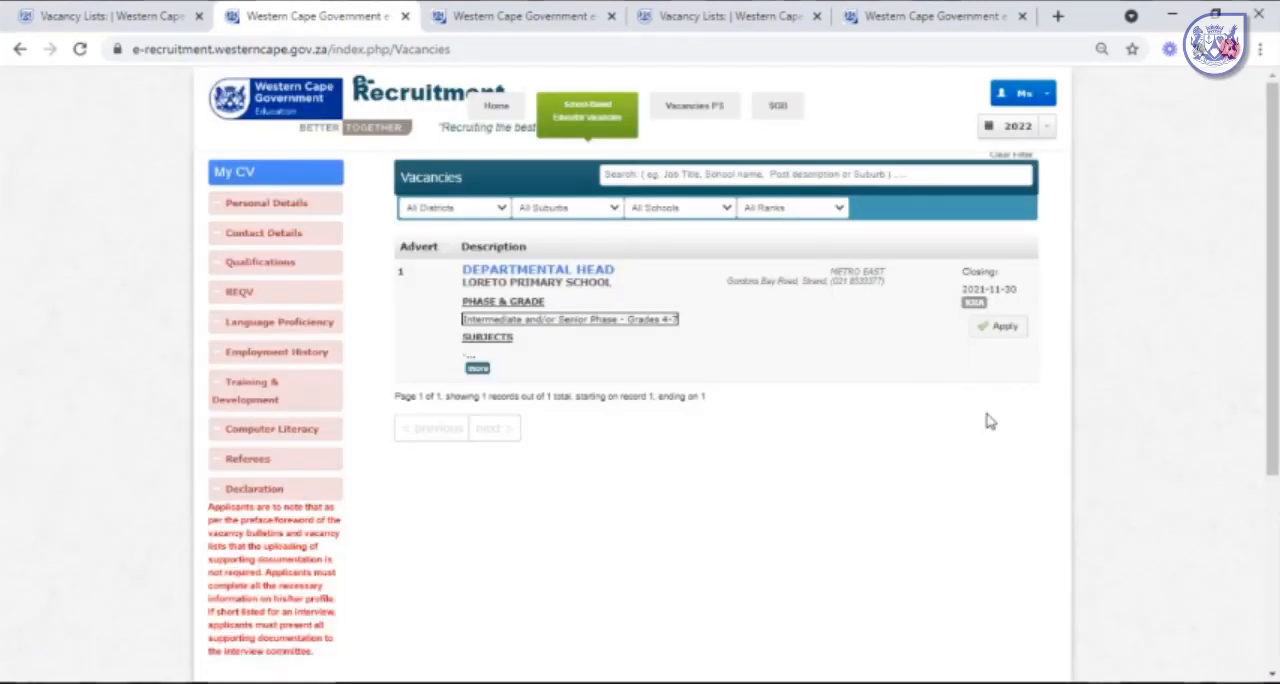
pyautogui.click(995, 322)
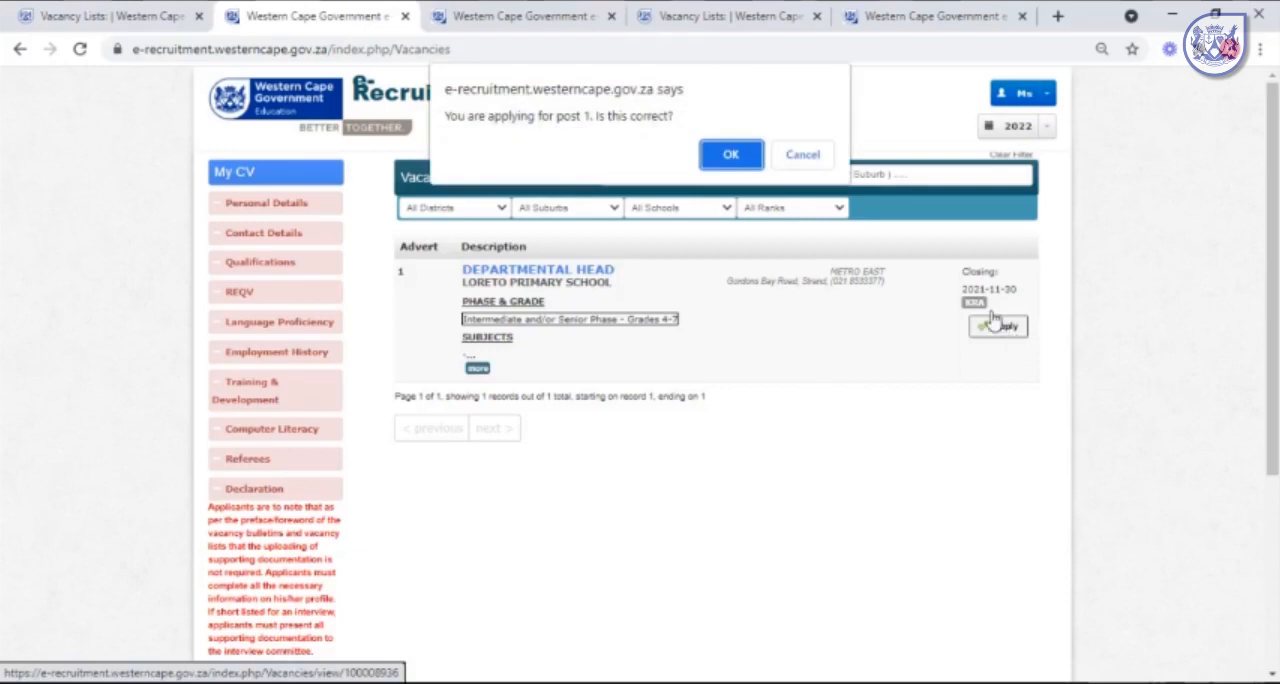
pyautogui.click(735, 156)
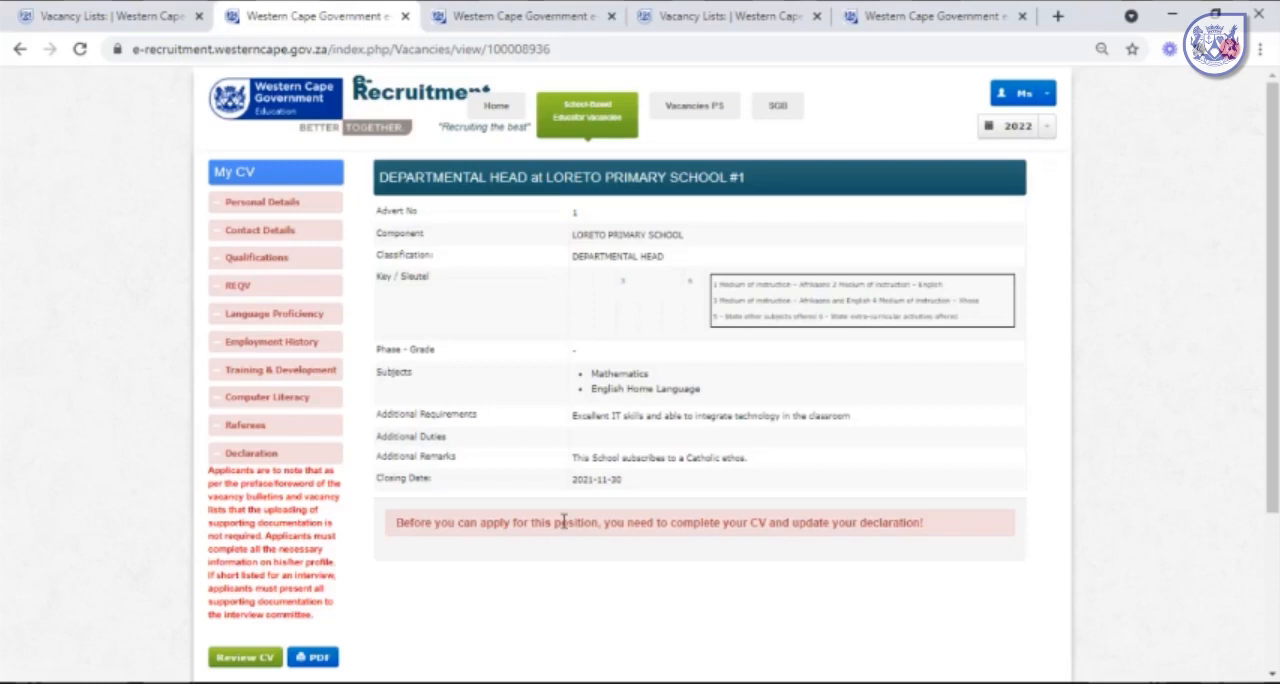
# Save the CV declaration with WCED excess No, teaching experience 5 - 6 YEARS, working experience 7 - 10 YEARS and the correctness statement accepted.
pyautogui.click(276, 456)
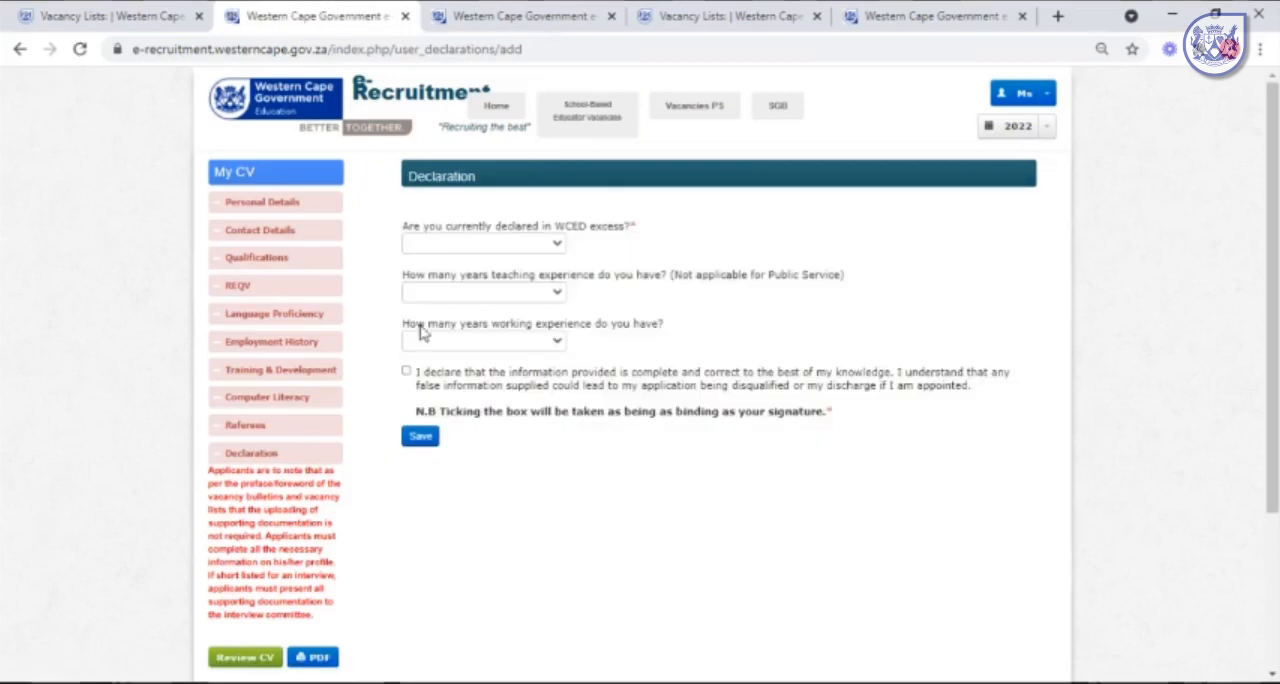
pyautogui.click(460, 243)
pyautogui.click(448, 300)
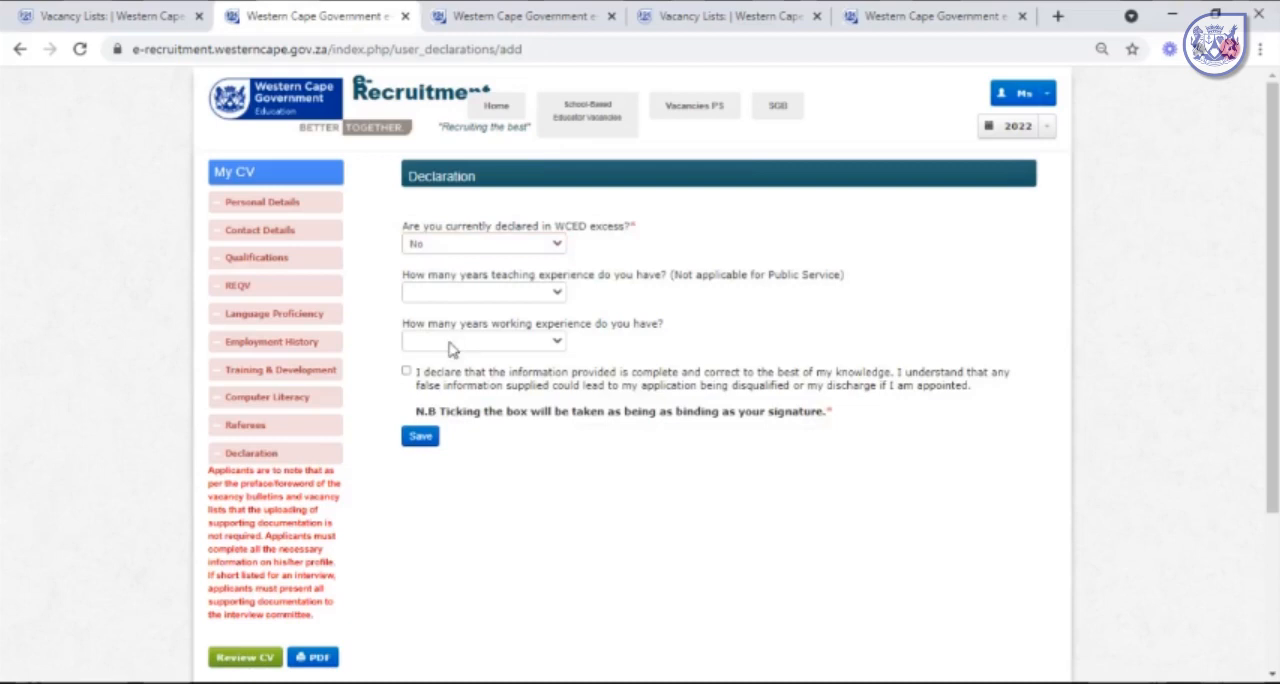
pyautogui.click(450, 350)
pyautogui.click(446, 420)
pyautogui.click(406, 371)
pyautogui.click(420, 437)
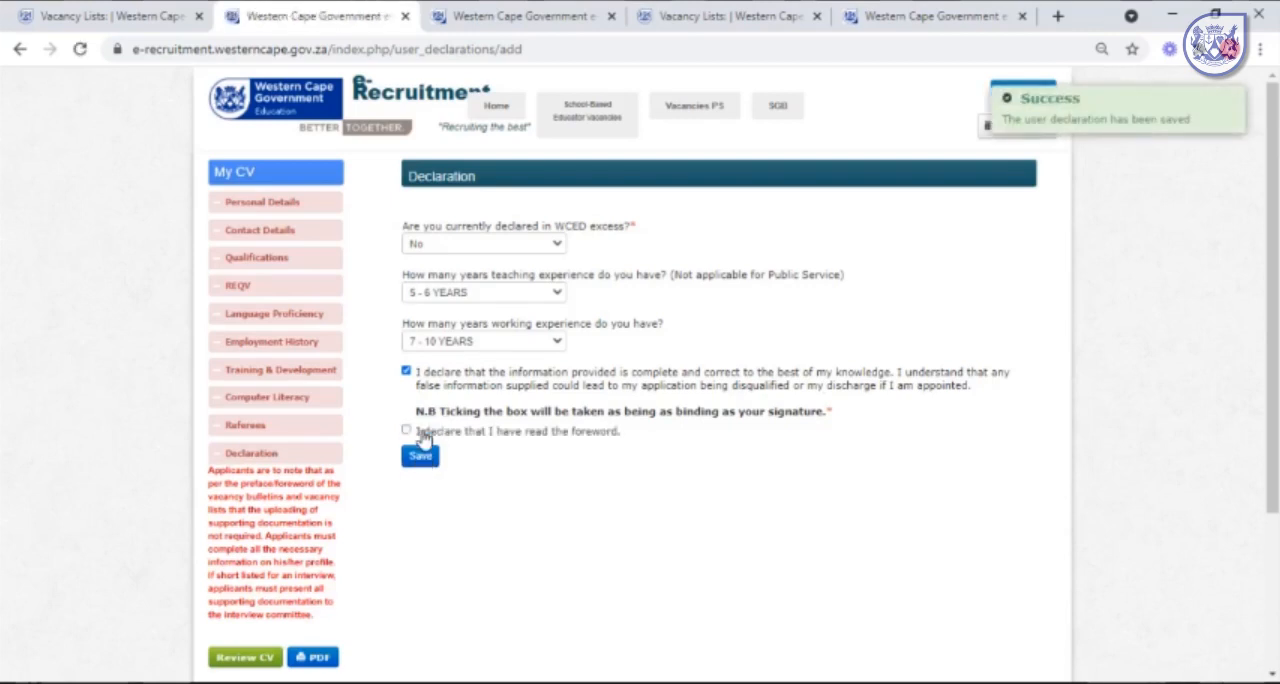
# Return to the school-based educator vacancies and try again to apply for the Departmental Head post, confirming post 1.
pyautogui.moveTo(577, 121)
pyautogui.click(576, 153)
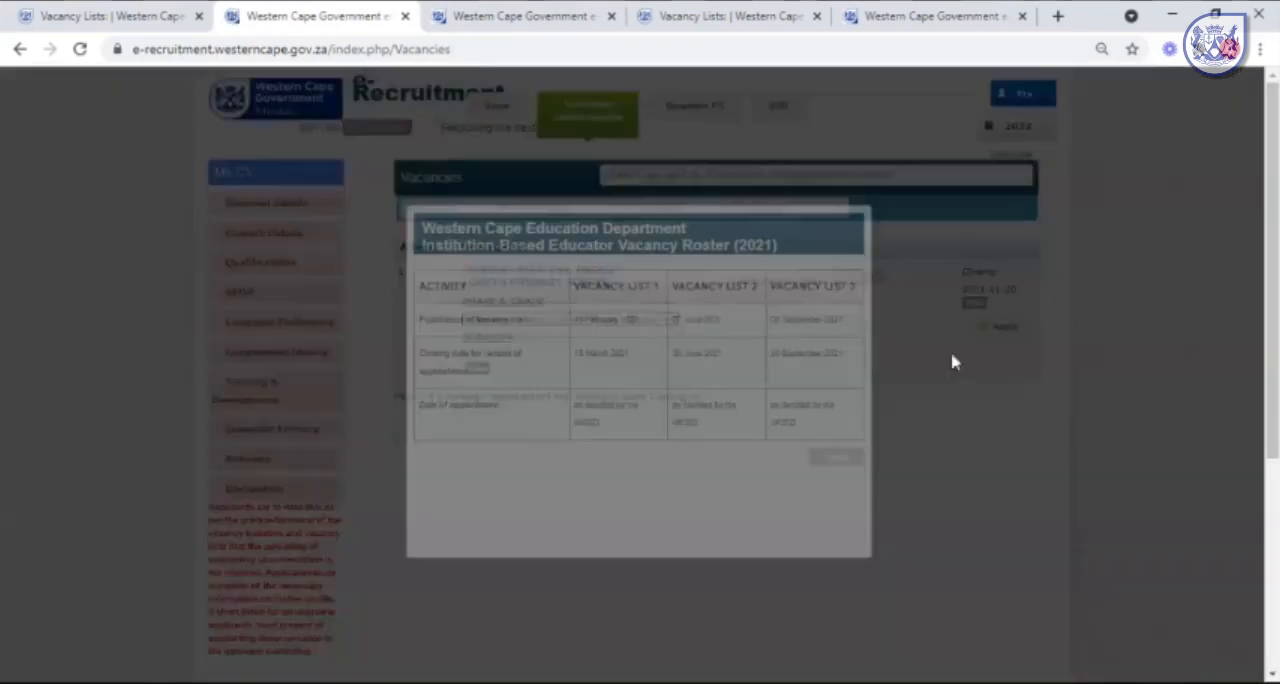
pyautogui.click(981, 337)
pyautogui.click(983, 333)
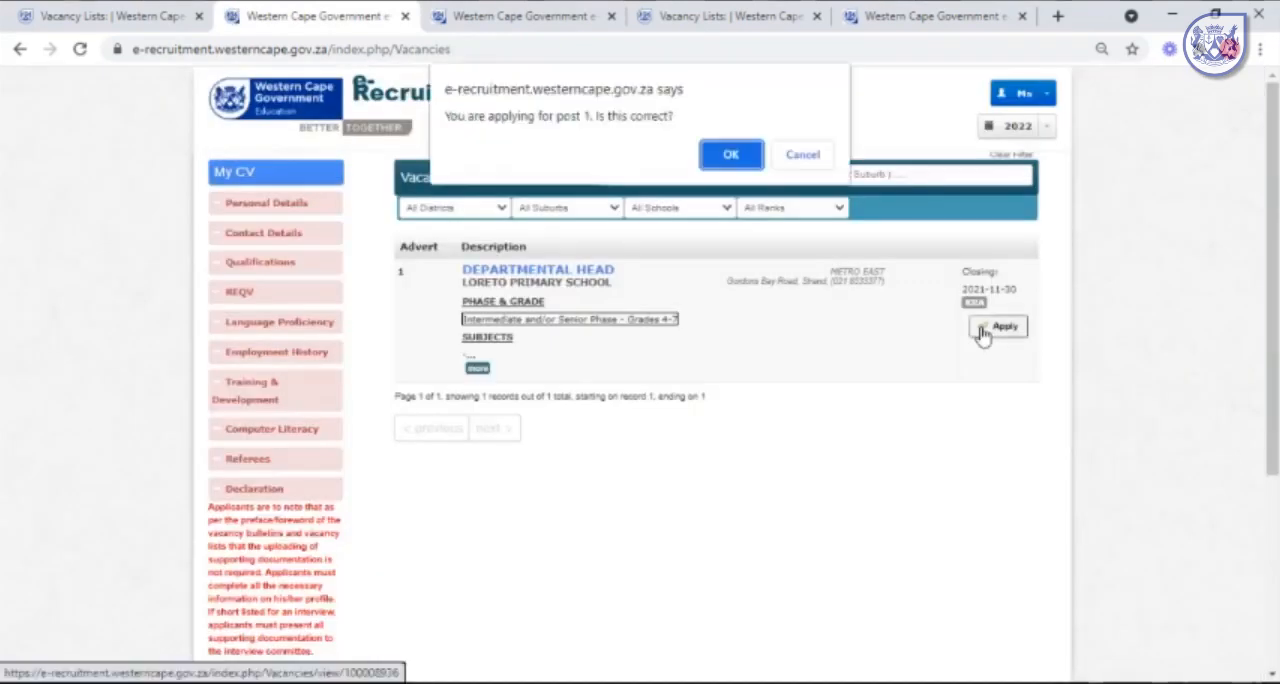
pyautogui.click(735, 153)
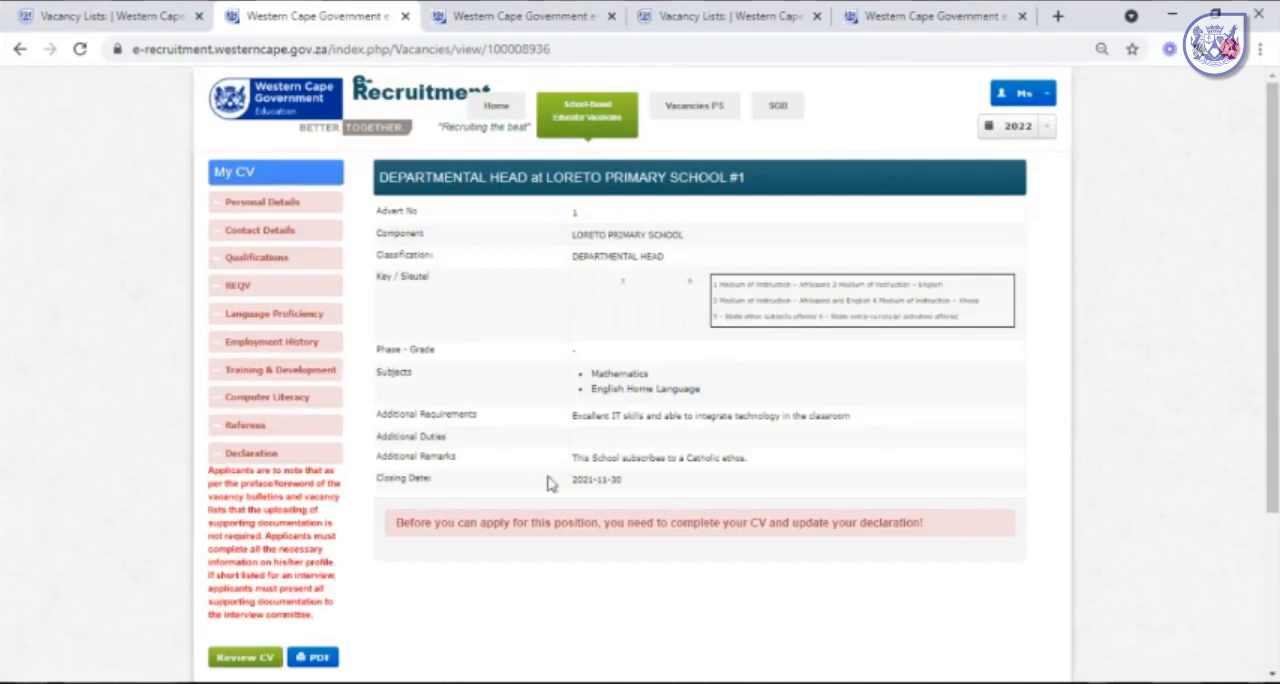
pyautogui.moveTo(779, 113)
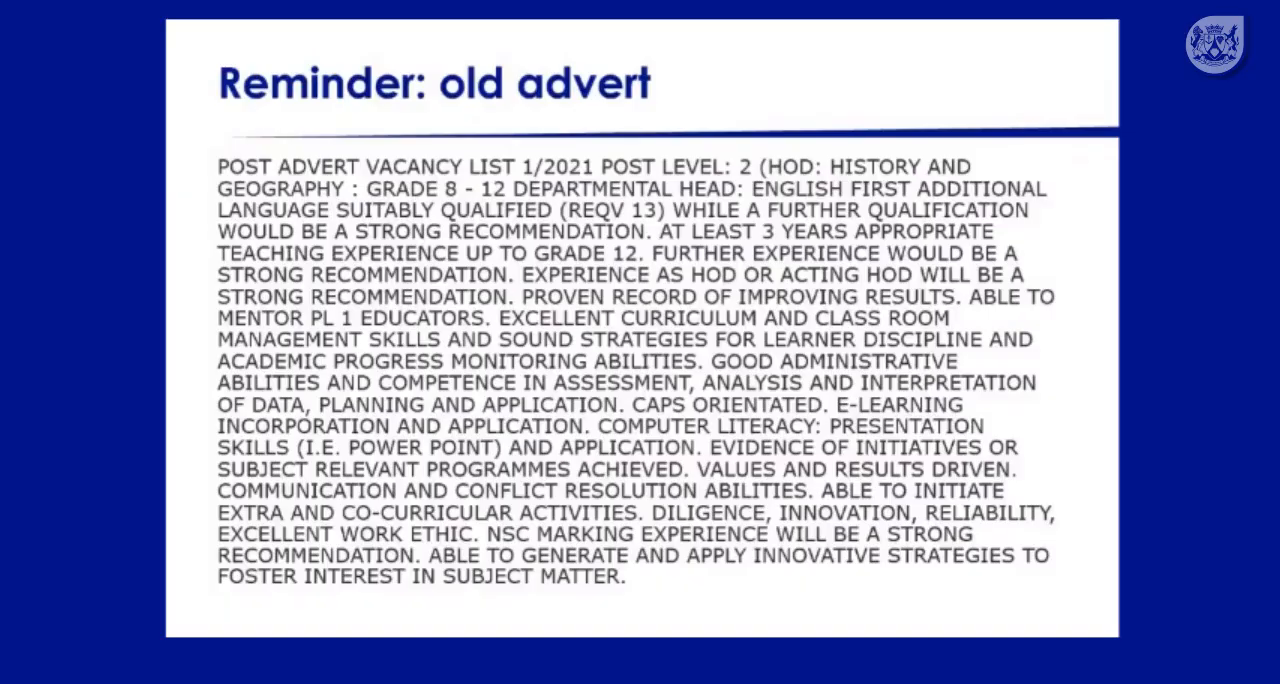
pyautogui.click(896, 440)
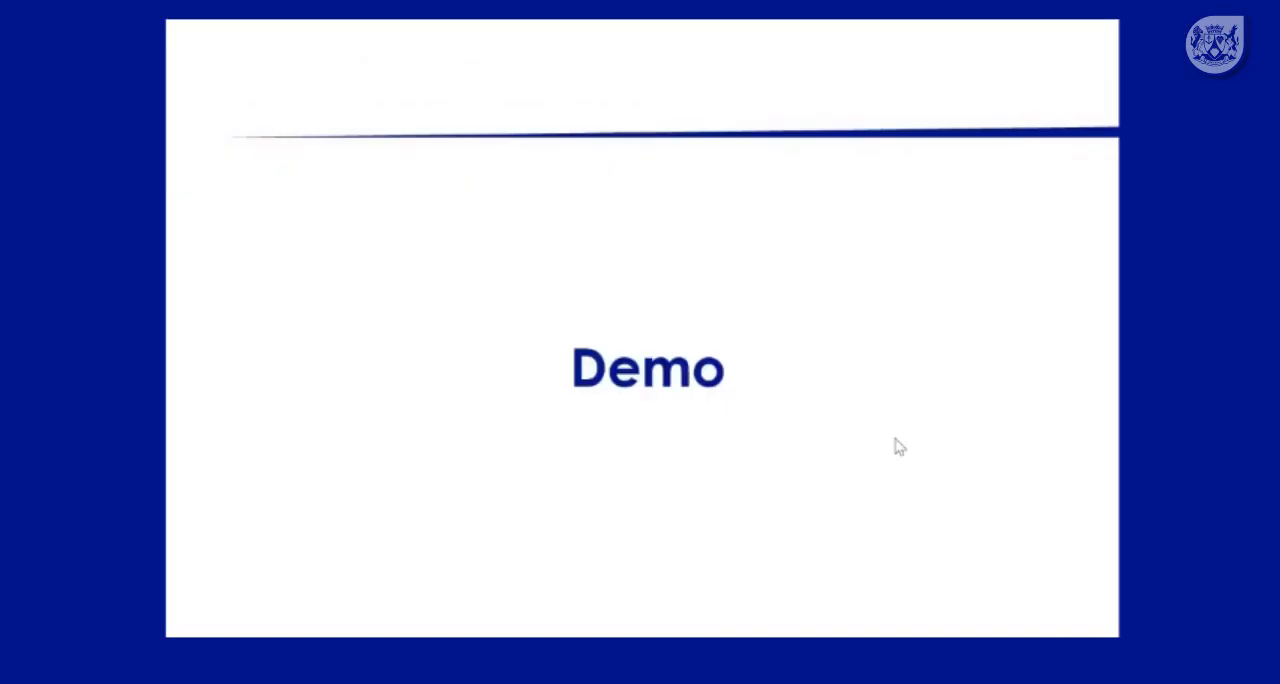